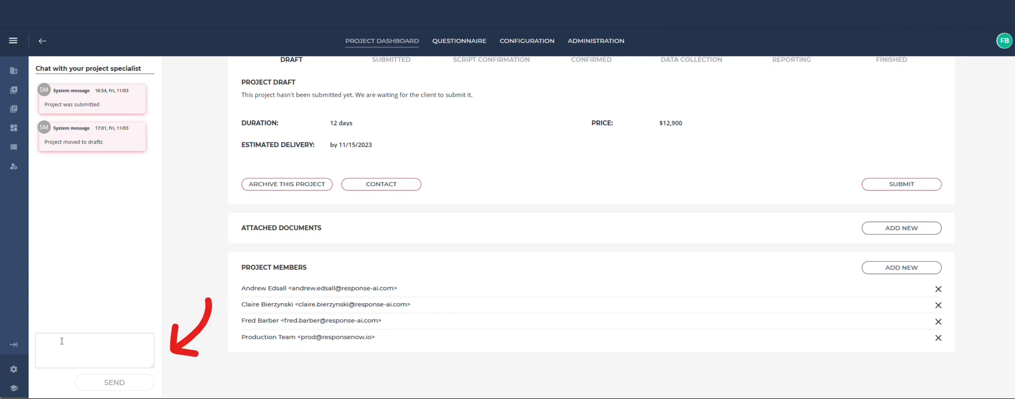
- Open the project's configuration and inspect the country of interviewing list
{"action": "scroll", "coordinate": [69, 343], "scroll_direction": "up", "scroll_amount": 2}
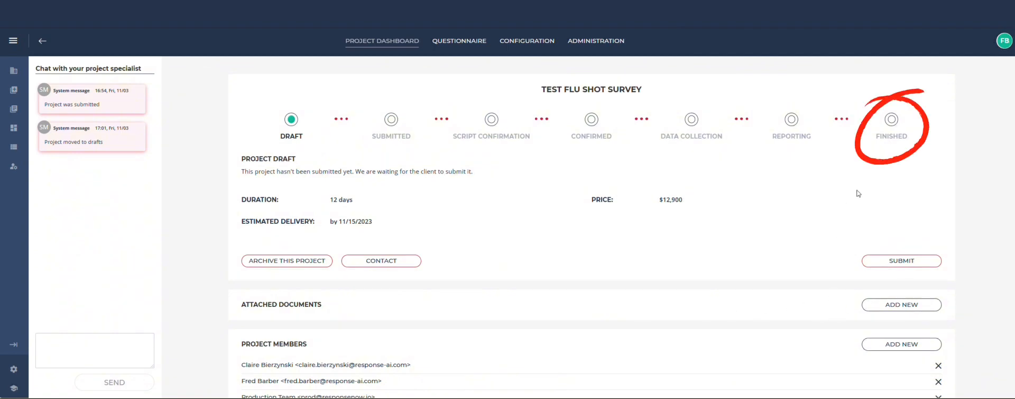
{"action": "left_click", "coordinate": [523, 41]}
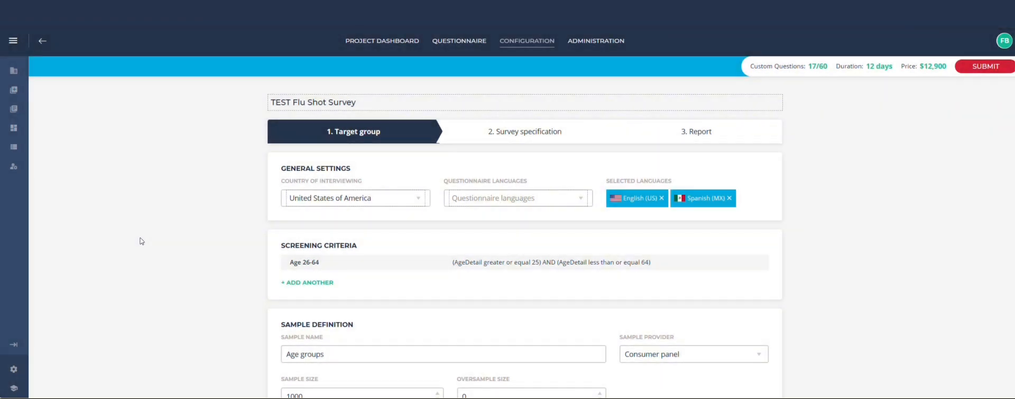
{"action": "left_click", "coordinate": [419, 199]}
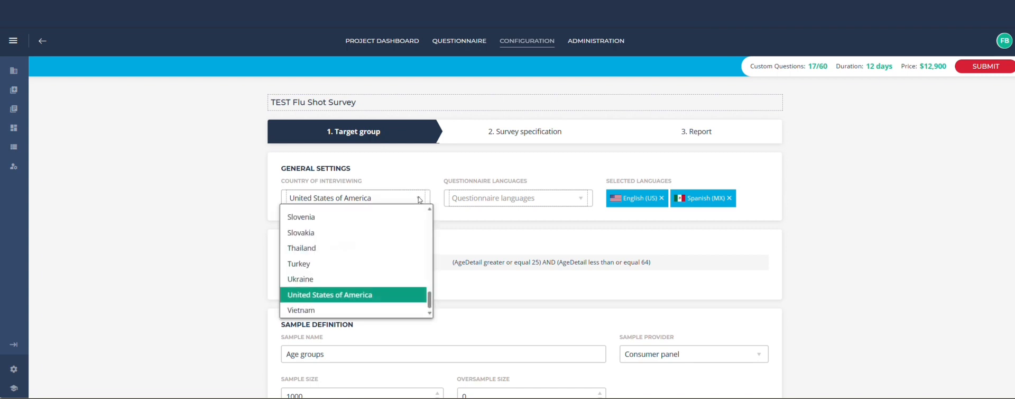
{"action": "left_click", "coordinate": [419, 200]}
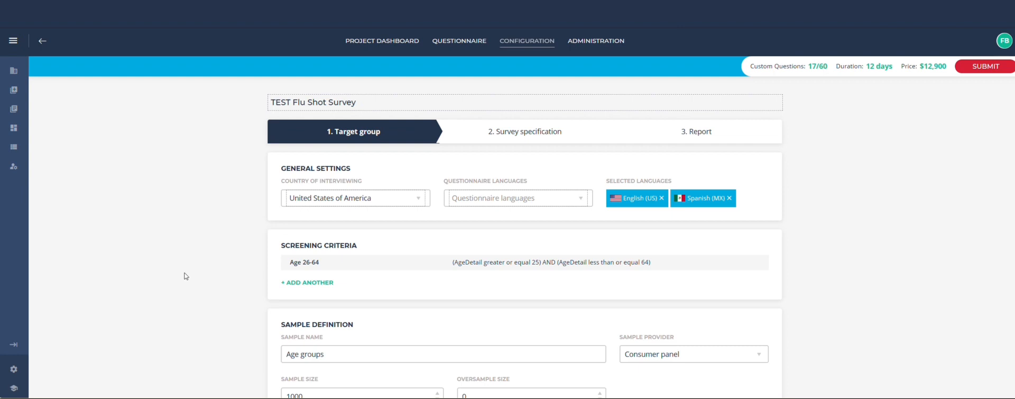
- Review the target group's sample definition and quota groups
{"action": "scroll", "coordinate": [215, 280], "scroll_direction": "down", "scroll_amount": 3}
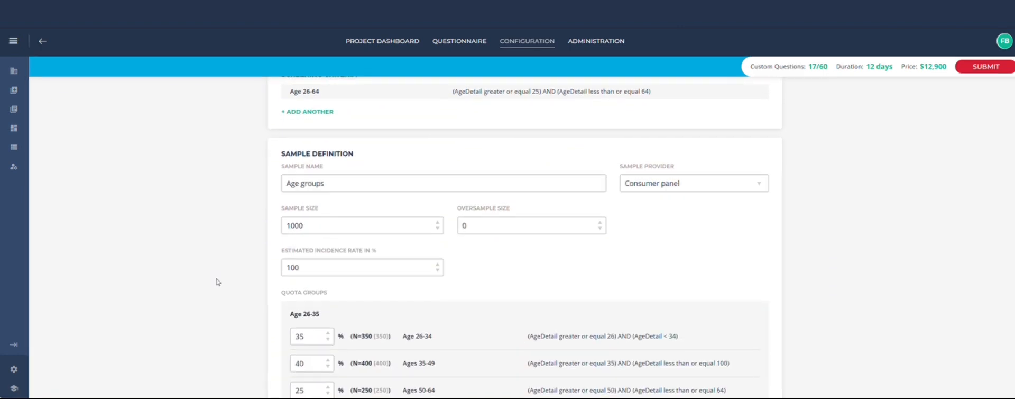
{"action": "scroll", "coordinate": [216, 280], "scroll_direction": "down", "scroll_amount": 1}
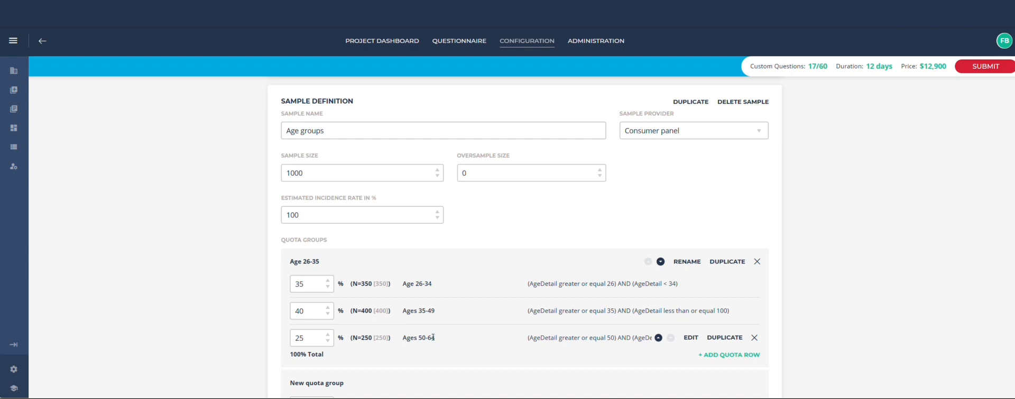
{"action": "scroll", "coordinate": [210, 335], "scroll_direction": "down", "scroll_amount": 2}
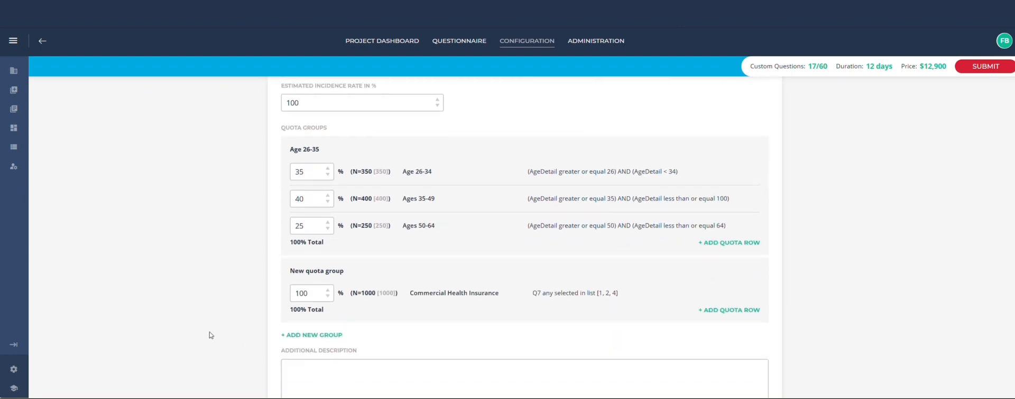
{"action": "mouse_move", "coordinate": [432, 292]}
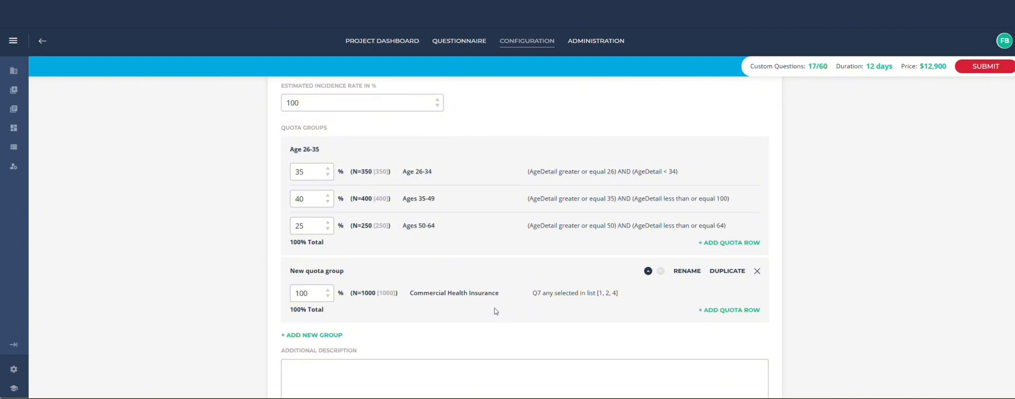
{"action": "scroll", "coordinate": [213, 269], "scroll_direction": "up", "scroll_amount": 2}
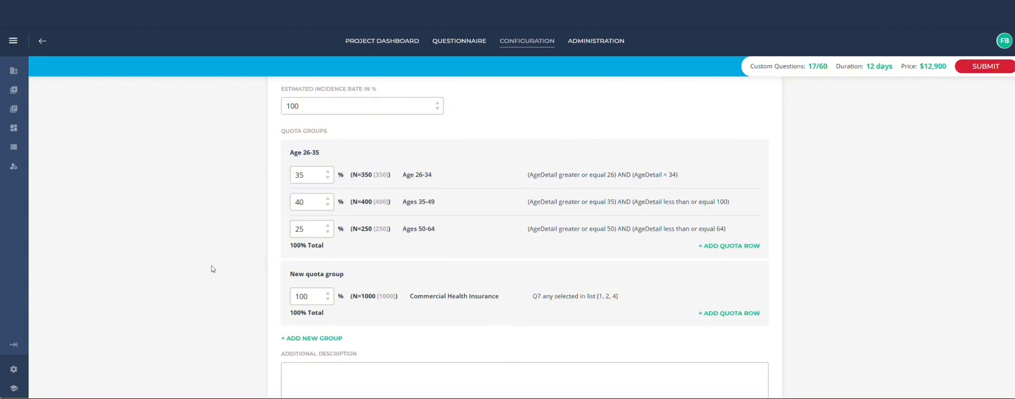
{"action": "scroll", "coordinate": [212, 269], "scroll_direction": "up", "scroll_amount": 5}
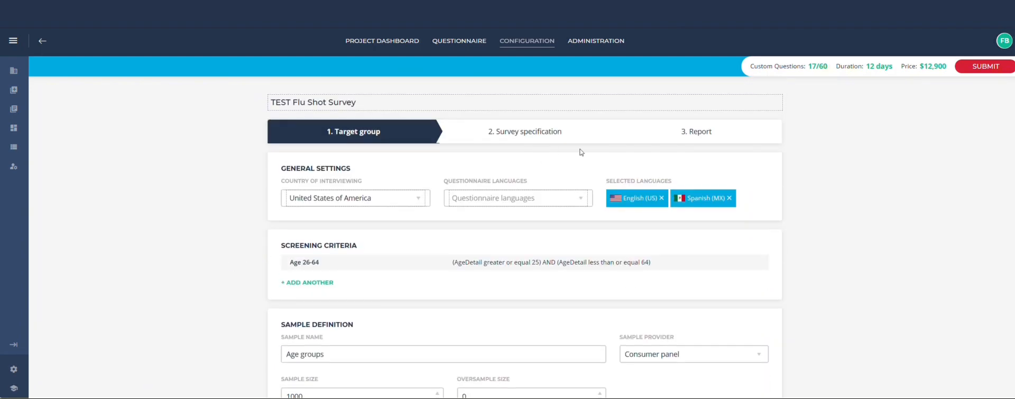
- Open the survey specification and set assisted questionnaire design to No, thank you
{"action": "left_click", "coordinate": [546, 134]}
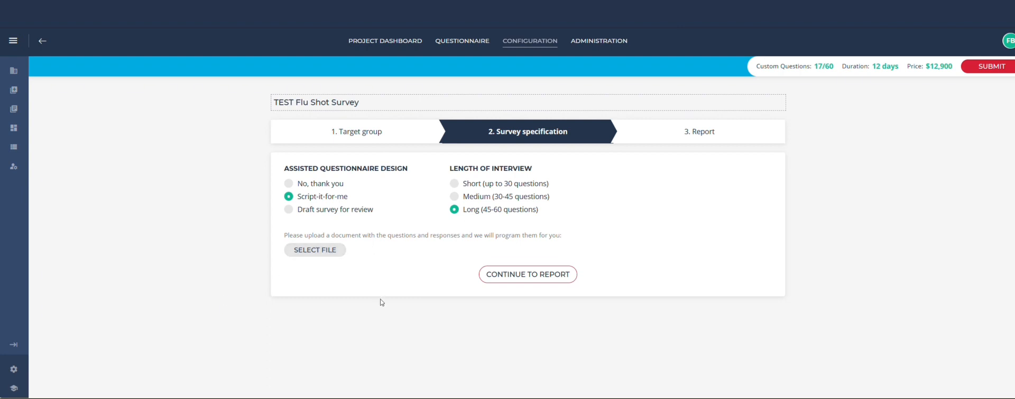
{"action": "left_click", "coordinate": [299, 185]}
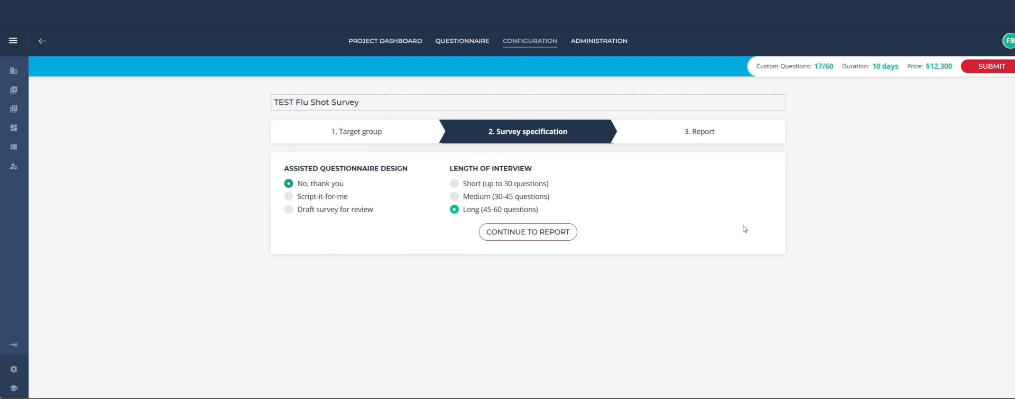
- Open the Report settings and toggle the Excel and CSV data formats on and off
{"action": "left_click", "coordinate": [697, 135]}
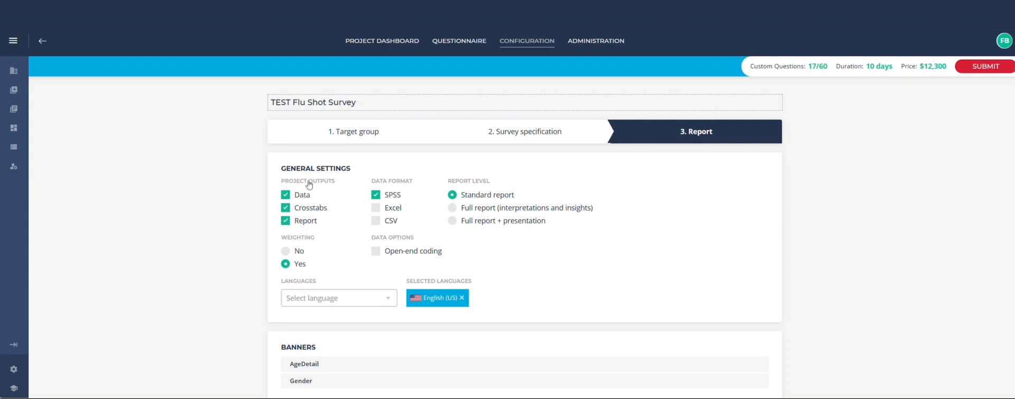
{"action": "left_click", "coordinate": [391, 207]}
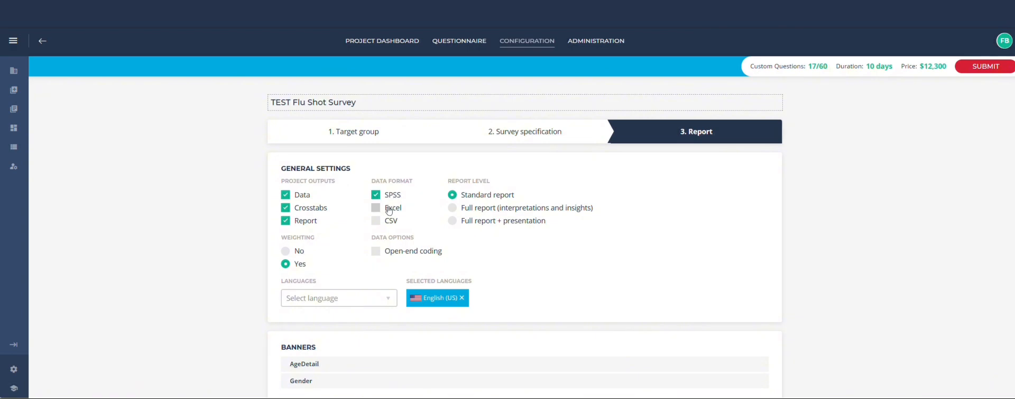
{"action": "left_click", "coordinate": [388, 218]}
{"action": "left_click", "coordinate": [382, 219]}
{"action": "left_click", "coordinate": [376, 207]}
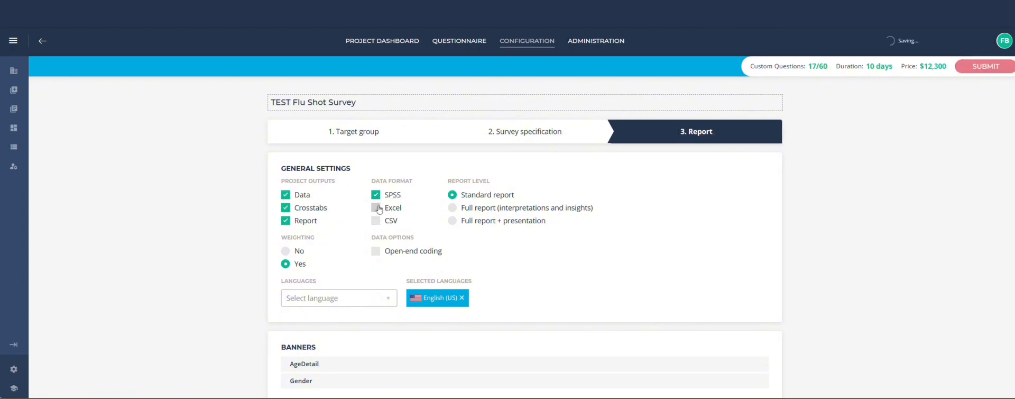
- Deselect Data from the project outputs and enable open-end coding
{"action": "left_click", "coordinate": [293, 195]}
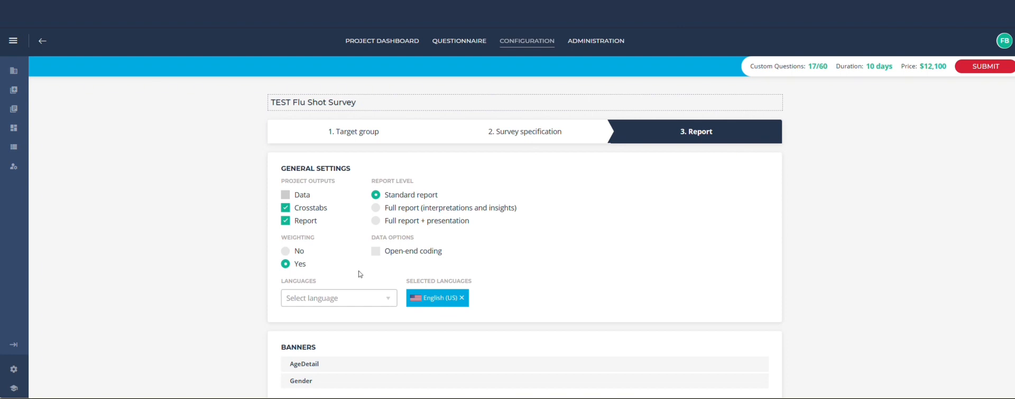
{"action": "left_click", "coordinate": [375, 252]}
- Add Japanese to the report languages, then remove it again
{"action": "left_click", "coordinate": [338, 298]}
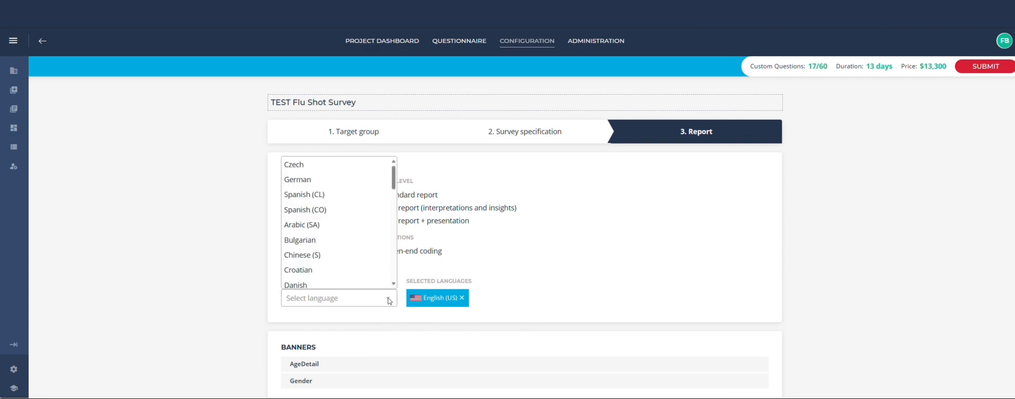
{"action": "scroll", "coordinate": [365, 265], "scroll_direction": "down", "scroll_amount": 3}
{"action": "scroll", "coordinate": [366, 275], "scroll_direction": "down", "scroll_amount": 5}
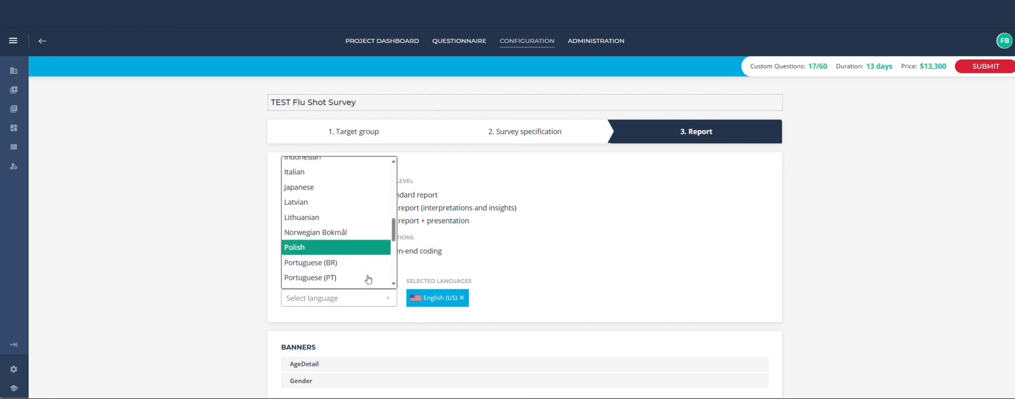
{"action": "left_click", "coordinate": [314, 185]}
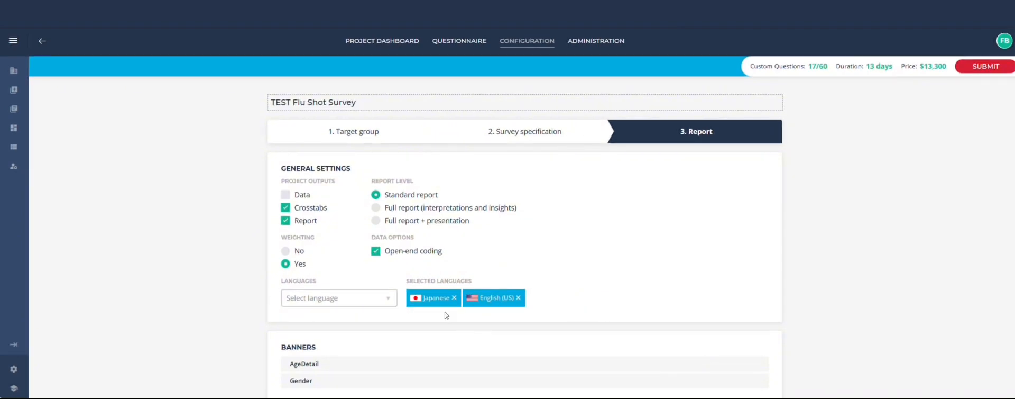
{"action": "left_click", "coordinate": [454, 297]}
{"action": "scroll", "coordinate": [633, 293], "scroll_direction": "down", "scroll_amount": 2}
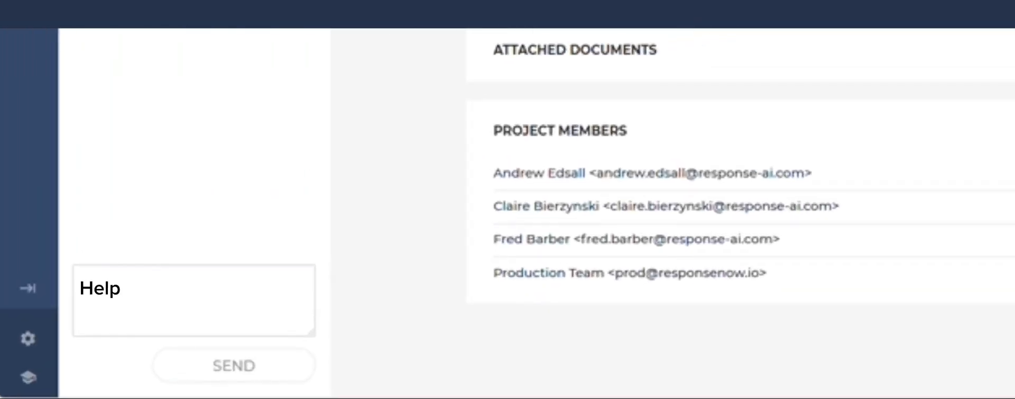
- Send the message "Help please?" to the project specialist in the chat
{"action": "left_click", "coordinate": [276, 359]}
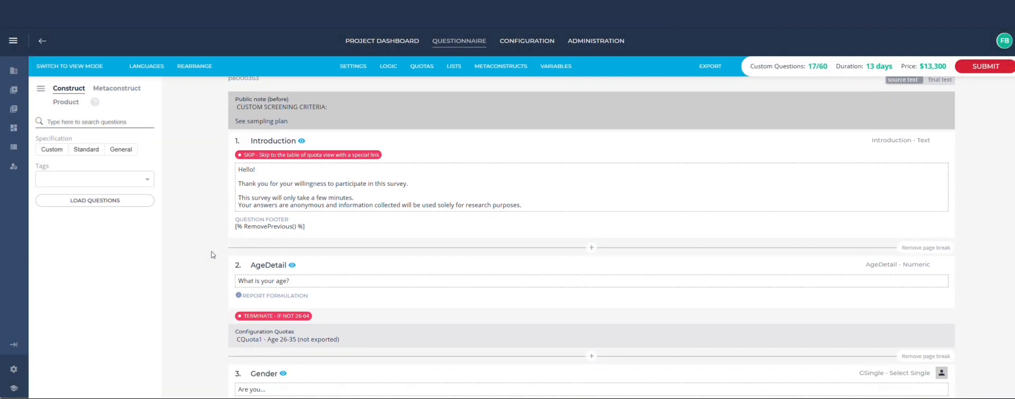
- Open the AgeDetail terminate skip, view its raw logic and conditions, and close it without saving
{"action": "scroll", "coordinate": [211, 254], "scroll_direction": "down", "scroll_amount": 2}
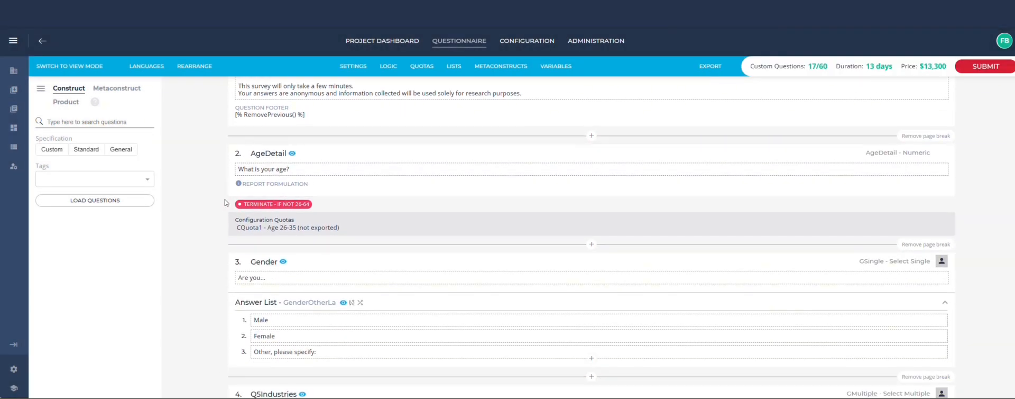
{"action": "left_click", "coordinate": [296, 206]}
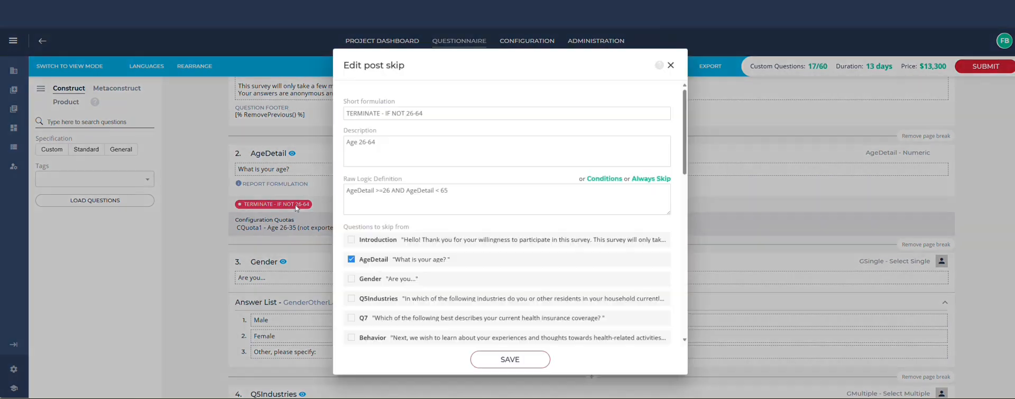
{"action": "left_click", "coordinate": [378, 191]}
{"action": "left_click_drag", "start_coordinate": [349, 191], "coordinate": [485, 195]}
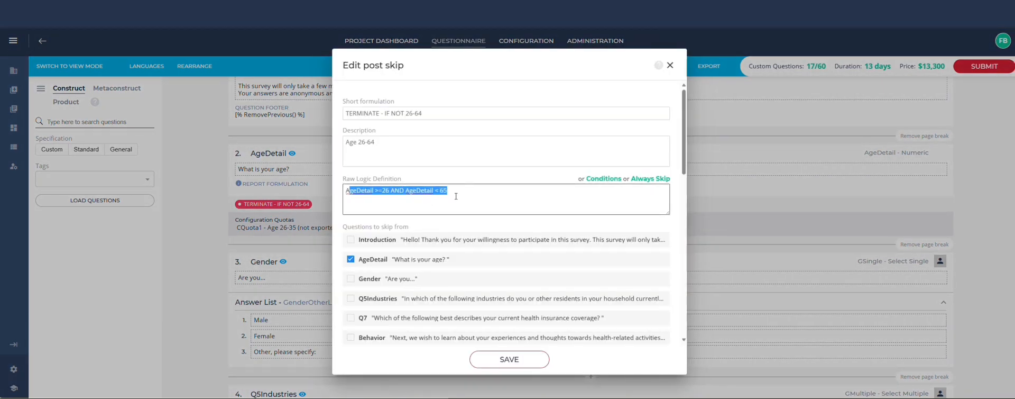
{"action": "left_click", "coordinate": [604, 178]}
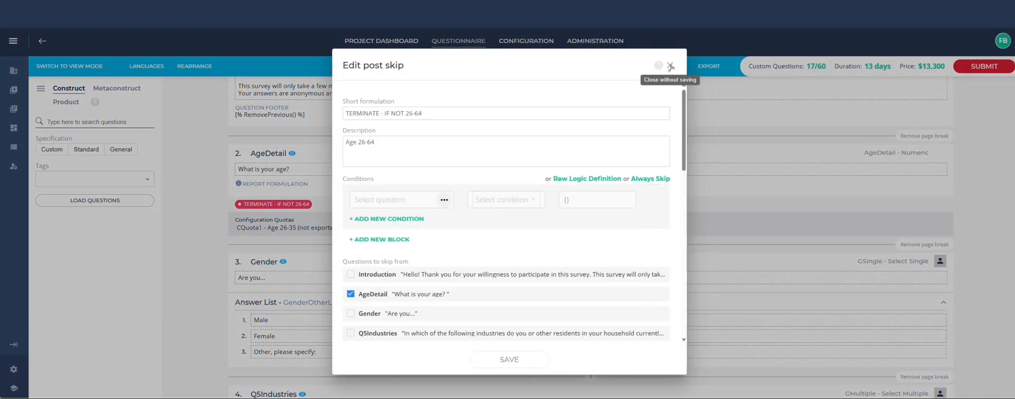
{"action": "left_click", "coordinate": [670, 65]}
{"action": "left_click", "coordinate": [463, 242]}
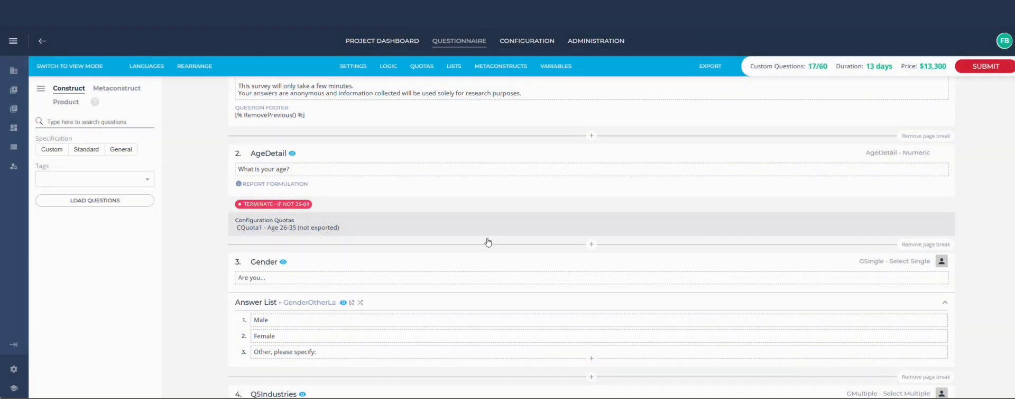
- Review the questionnaire's questions and answer lists down to Q9fouryears
{"action": "scroll", "coordinate": [421, 244], "scroll_direction": "down", "scroll_amount": 1}
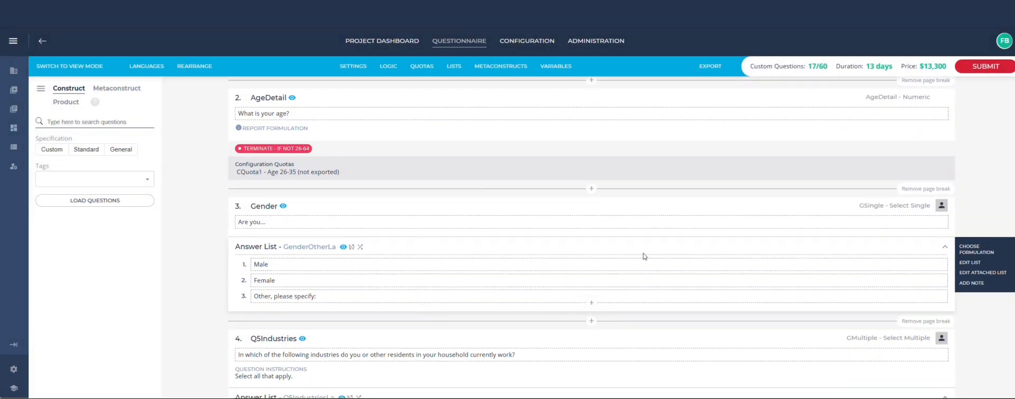
{"action": "mouse_move", "coordinate": [646, 233]}
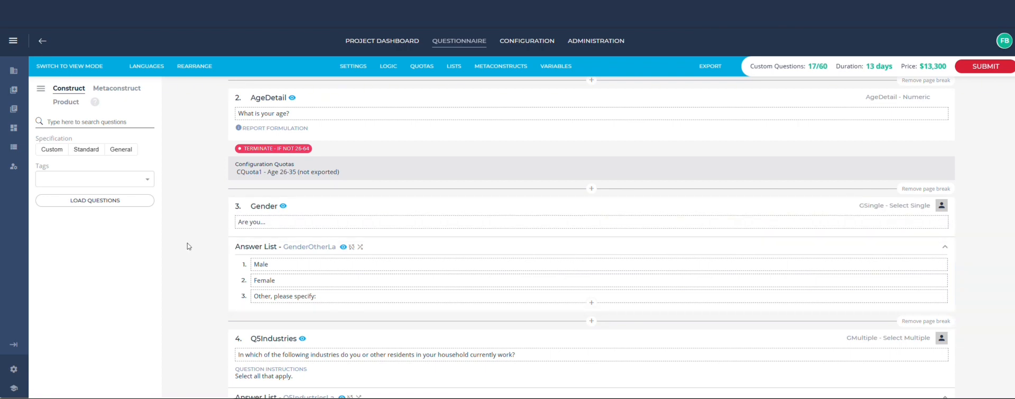
{"action": "scroll", "coordinate": [188, 246], "scroll_direction": "down", "scroll_amount": 5}
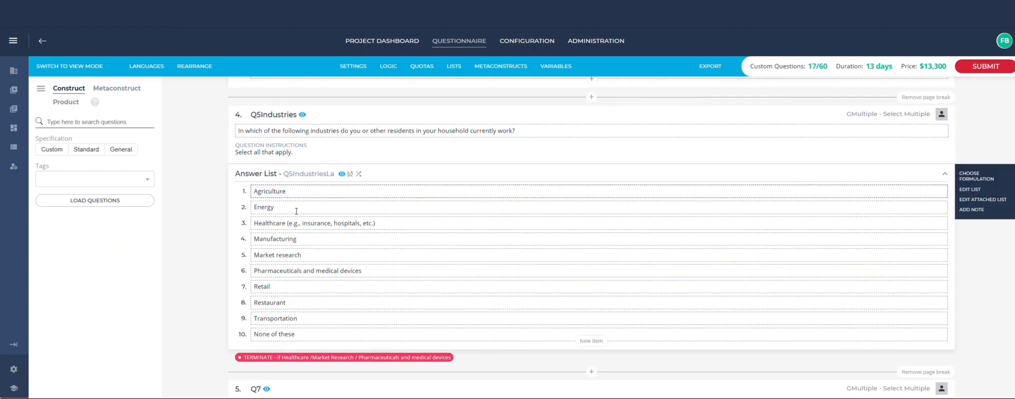
{"action": "scroll", "coordinate": [206, 305], "scroll_direction": "down", "scroll_amount": 6}
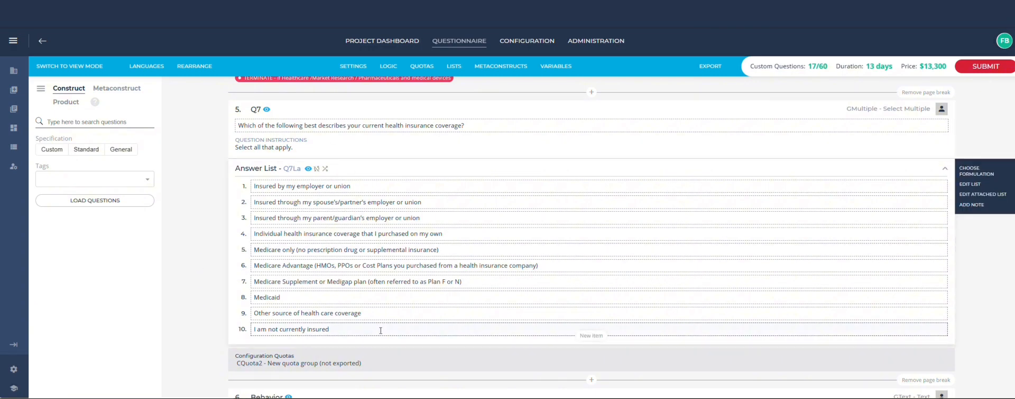
{"action": "scroll", "coordinate": [199, 283], "scroll_direction": "down", "scroll_amount": 5}
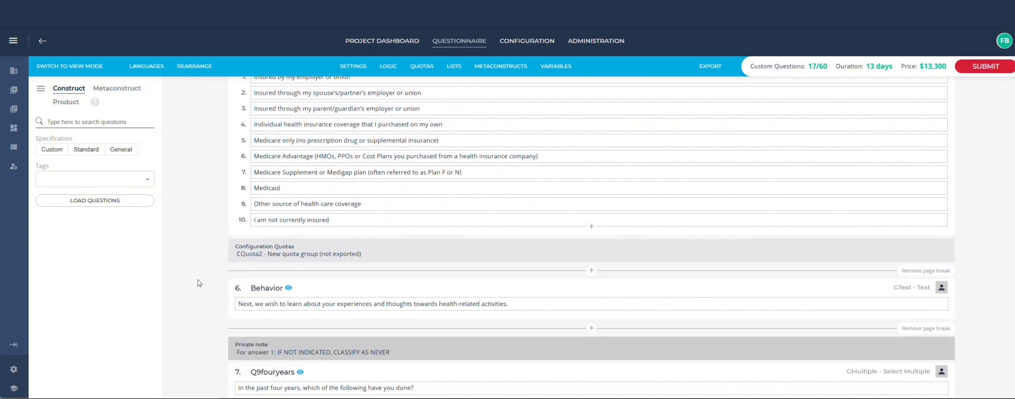
{"action": "scroll", "coordinate": [199, 283], "scroll_direction": "down", "scroll_amount": 3}
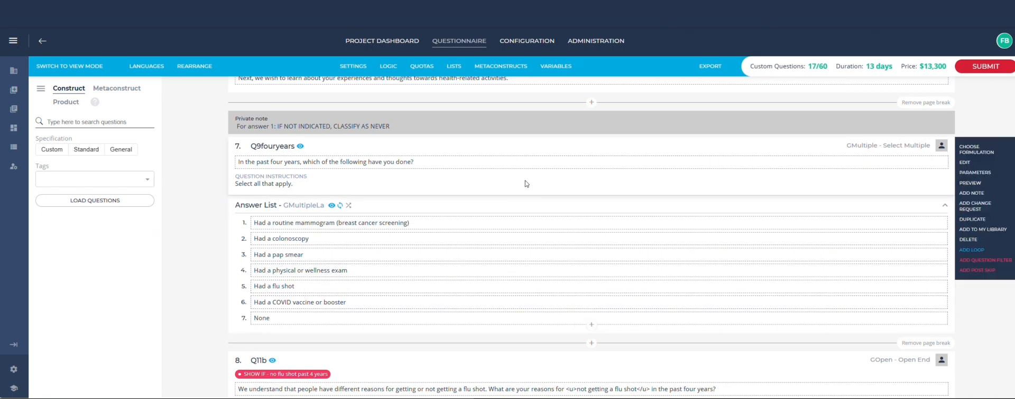
- Preview the Q9fouryears question and view it in the mobile layout
{"action": "left_click", "coordinate": [968, 183]}
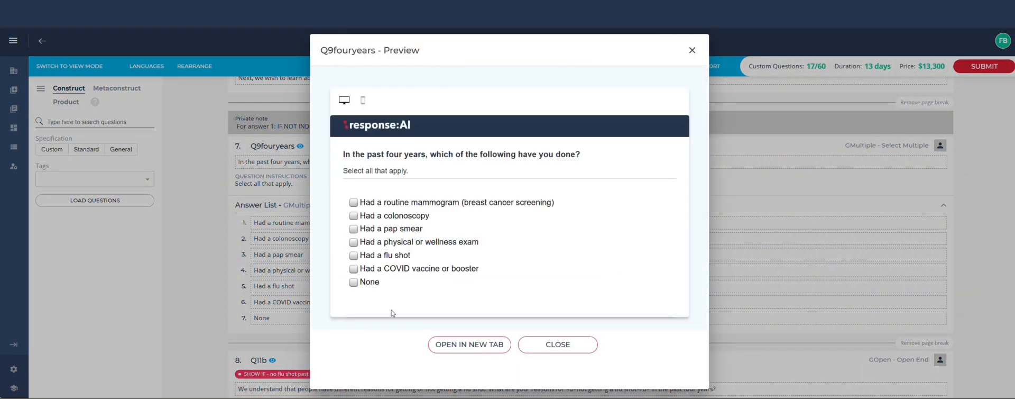
{"action": "left_click", "coordinate": [363, 102]}
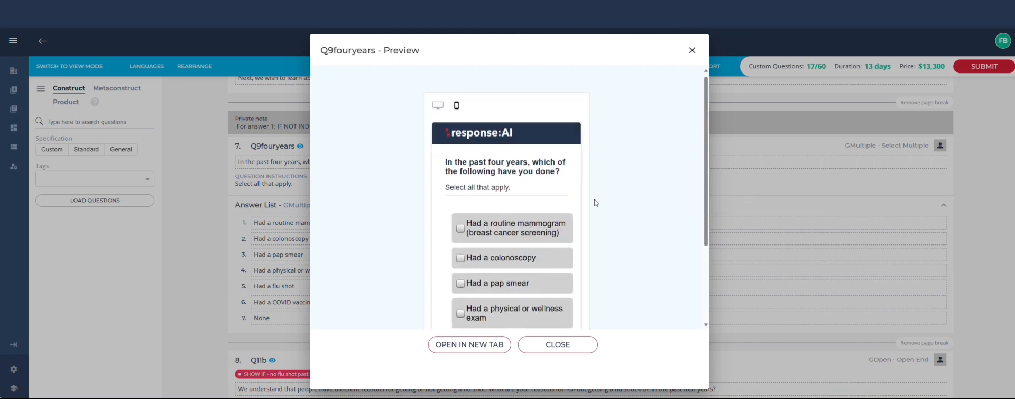
{"action": "scroll", "coordinate": [595, 202], "scroll_direction": "down", "scroll_amount": 2}
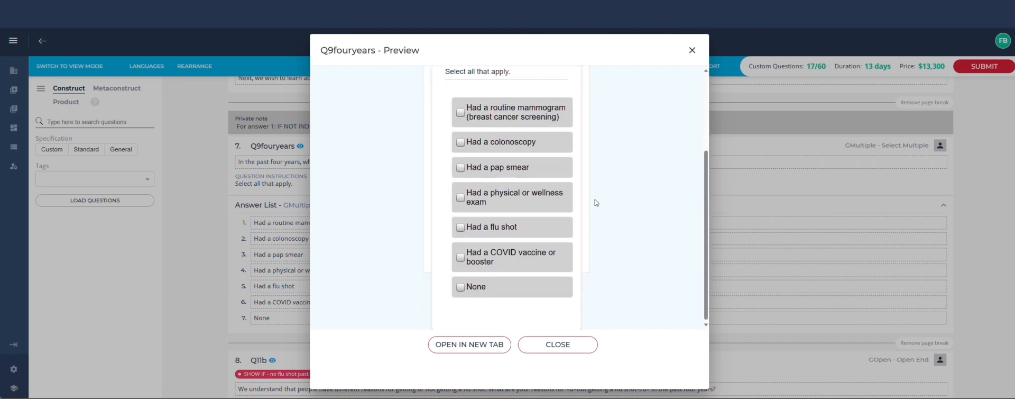
- Close the preview and delete the word "routine" from the first Q9fouryears answer
{"action": "left_click", "coordinate": [693, 51]}
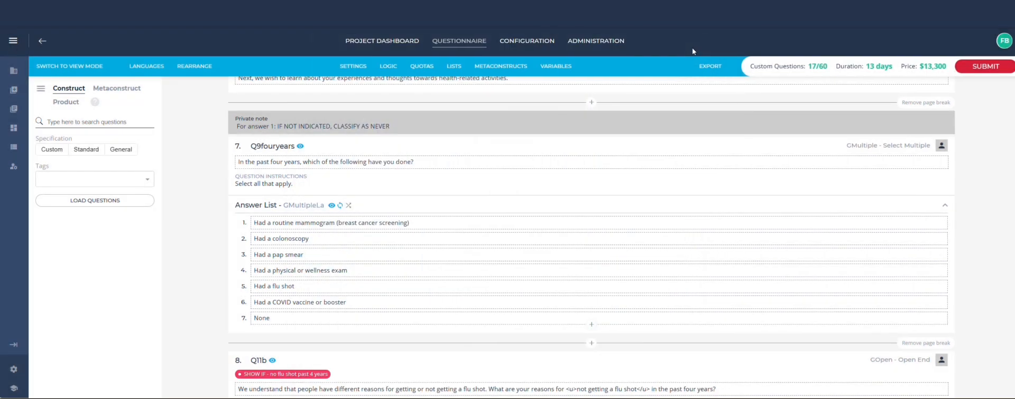
{"action": "double_click", "coordinate": [320, 254]}
{"action": "double_click", "coordinate": [321, 239]}
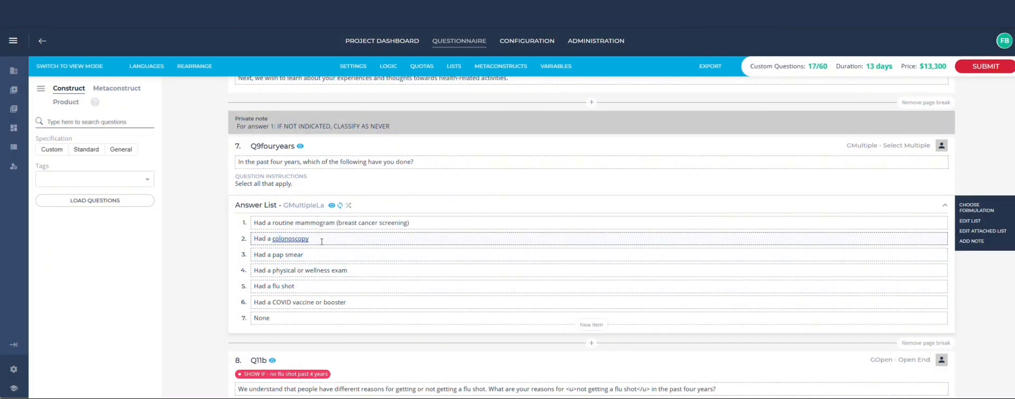
{"action": "left_click", "coordinate": [280, 222]}
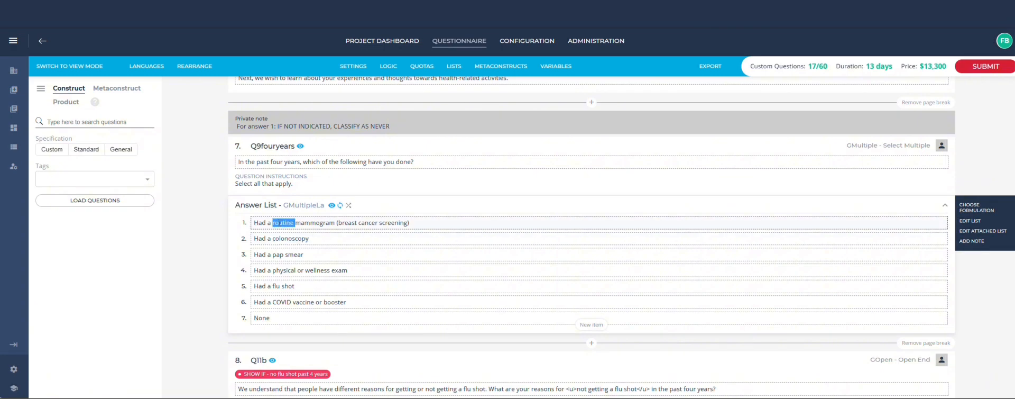
{"action": "key", "text": "BackSpace"}
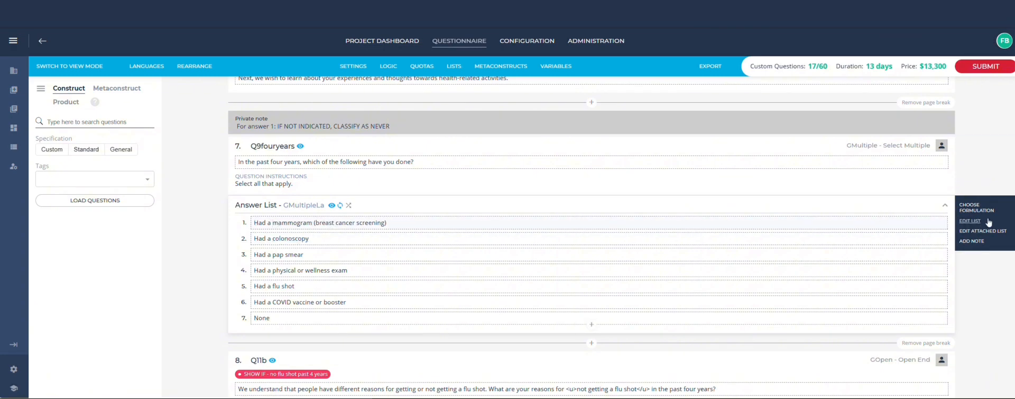
- Edit the GMultipleLa list, remove "rutinaria" from the first Spanish (MX) item label, and save the list
{"action": "left_click", "coordinate": [977, 224]}
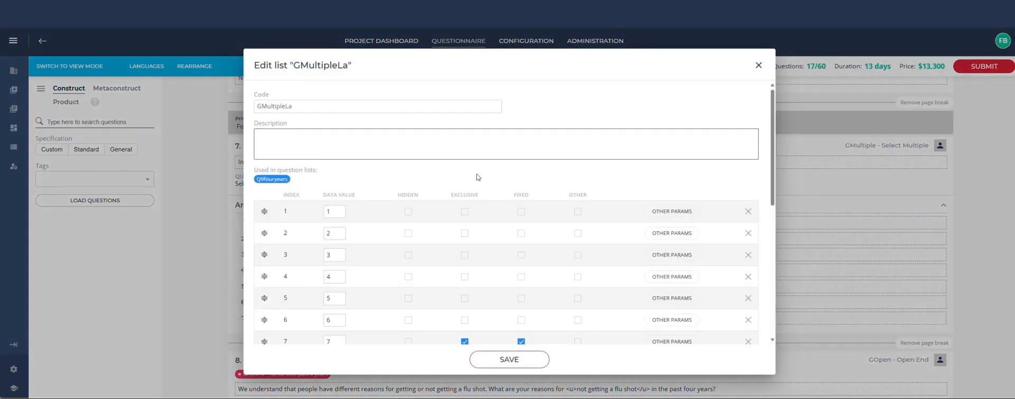
{"action": "scroll", "coordinate": [398, 231], "scroll_direction": "down", "scroll_amount": 5}
{"action": "left_click", "coordinate": [343, 232]}
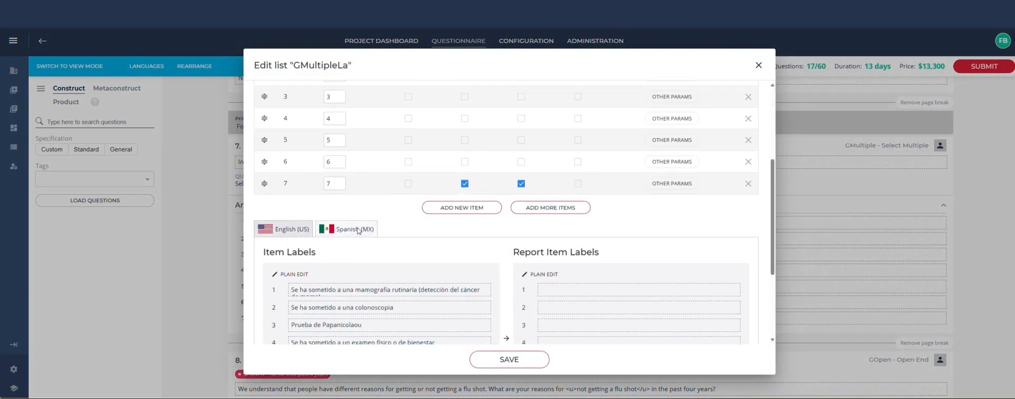
{"action": "scroll", "coordinate": [395, 224], "scroll_direction": "down", "scroll_amount": 1}
{"action": "left_click", "coordinate": [392, 249]}
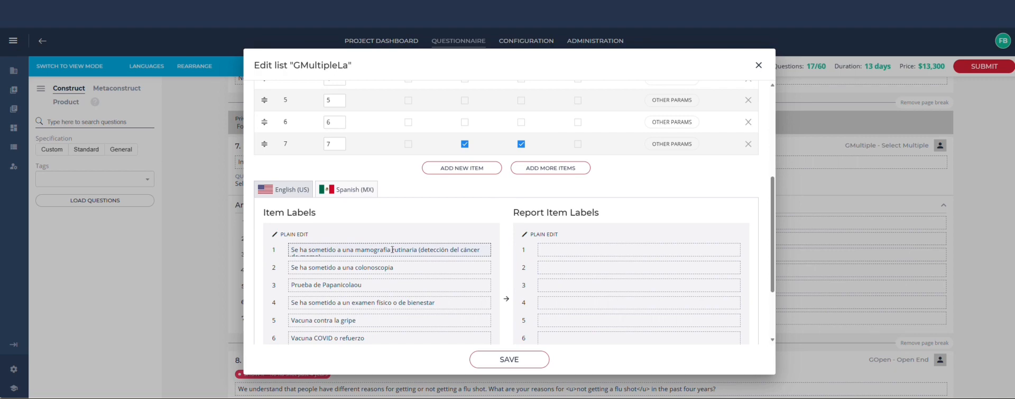
{"action": "left_click_drag", "start_coordinate": [392, 249], "coordinate": [407, 249]}
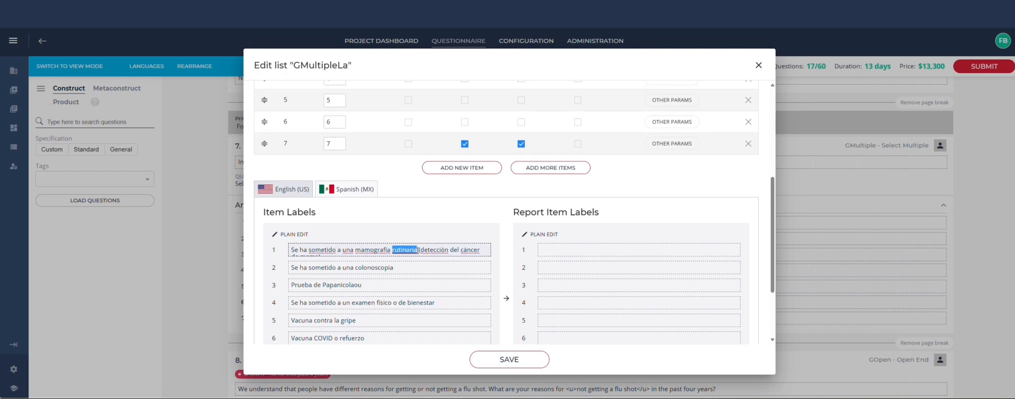
{"action": "key", "text": "BackSpace"}
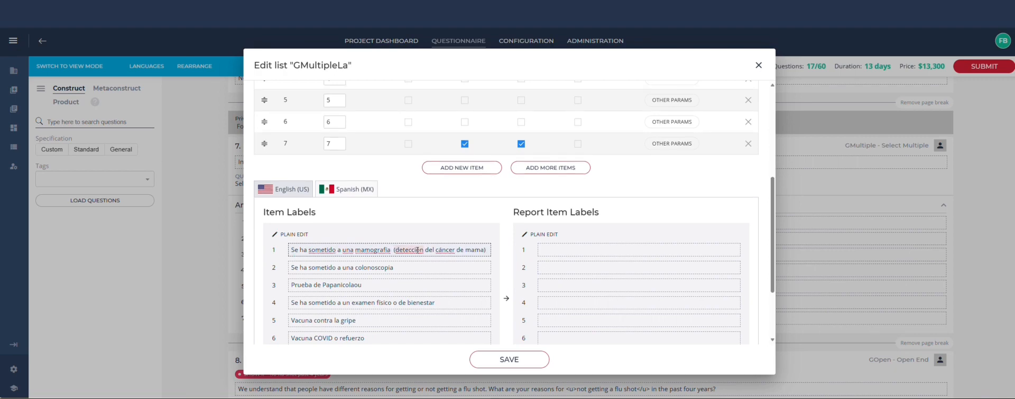
{"action": "key", "text": "BackSpace"}
{"action": "left_click", "coordinate": [500, 360]}
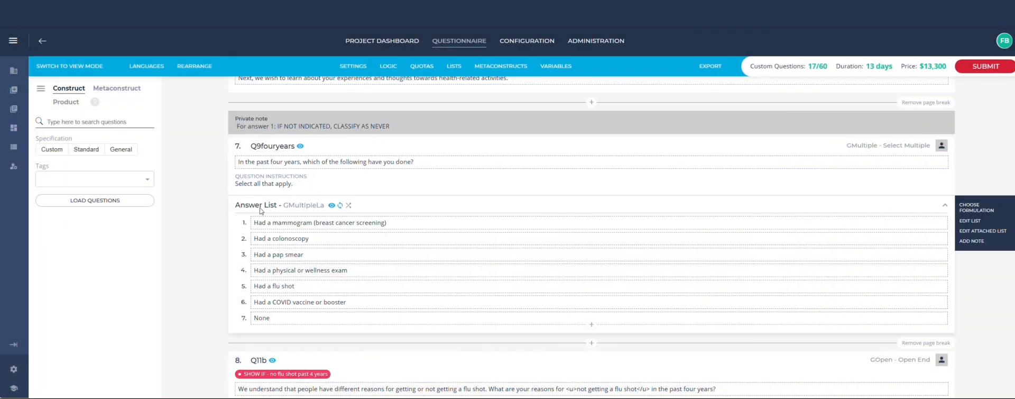
- Preview the Q27 ranking question and test it by ranking all five messages as most motivating
{"action": "scroll", "coordinate": [205, 230], "scroll_direction": "down", "scroll_amount": 15}
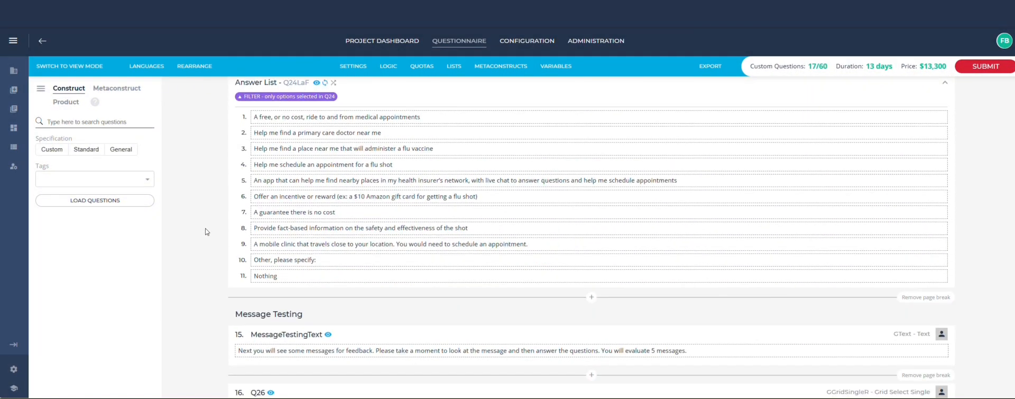
{"action": "scroll", "coordinate": [205, 231], "scroll_direction": "up", "scroll_amount": 2}
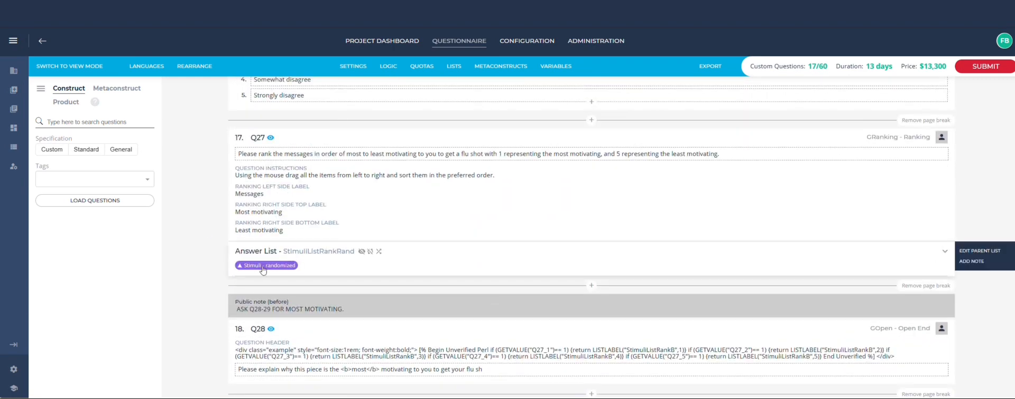
{"action": "mouse_move", "coordinate": [775, 179]}
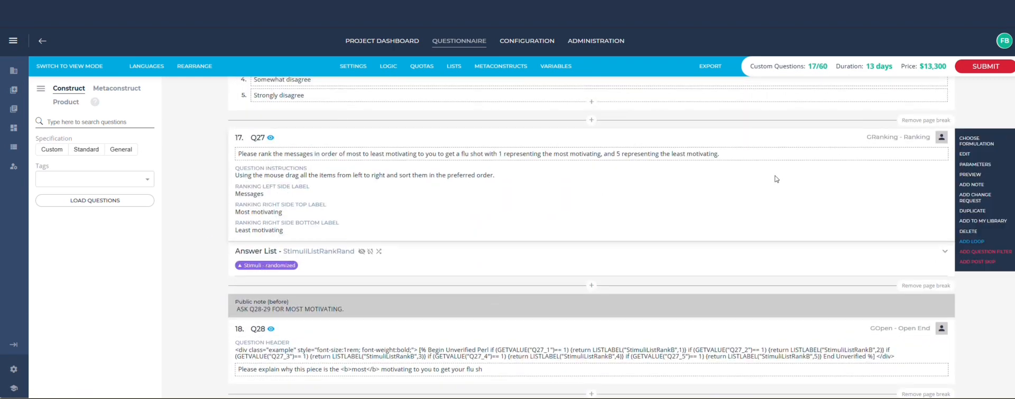
{"action": "left_click", "coordinate": [970, 174]}
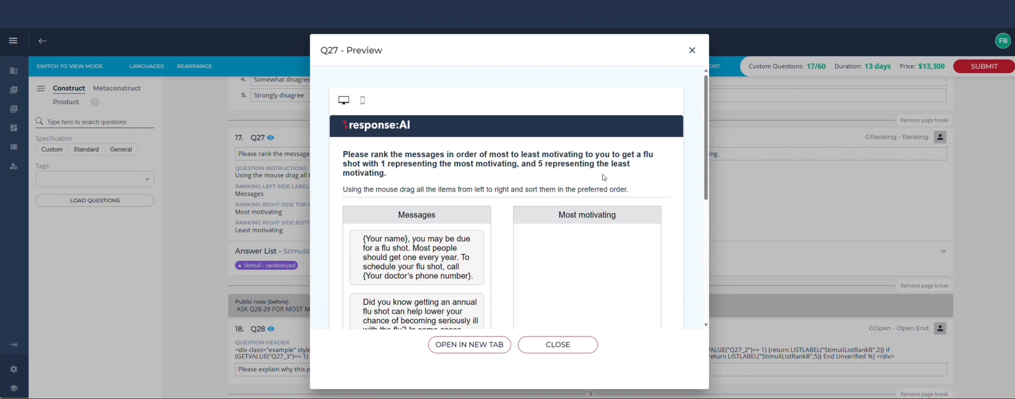
{"action": "scroll", "coordinate": [506, 246], "scroll_direction": "down", "scroll_amount": 2}
{"action": "scroll", "coordinate": [506, 245], "scroll_direction": "down", "scroll_amount": 1}
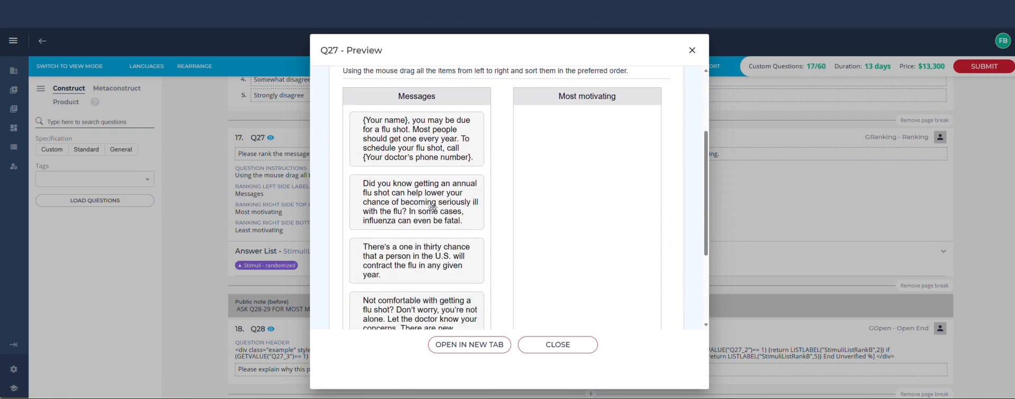
{"action": "left_click_drag", "start_coordinate": [423, 201], "coordinate": [586, 127]}
{"action": "left_click_drag", "start_coordinate": [417, 254], "coordinate": [581, 222]}
{"action": "left_click_drag", "start_coordinate": [437, 221], "coordinate": [587, 296]}
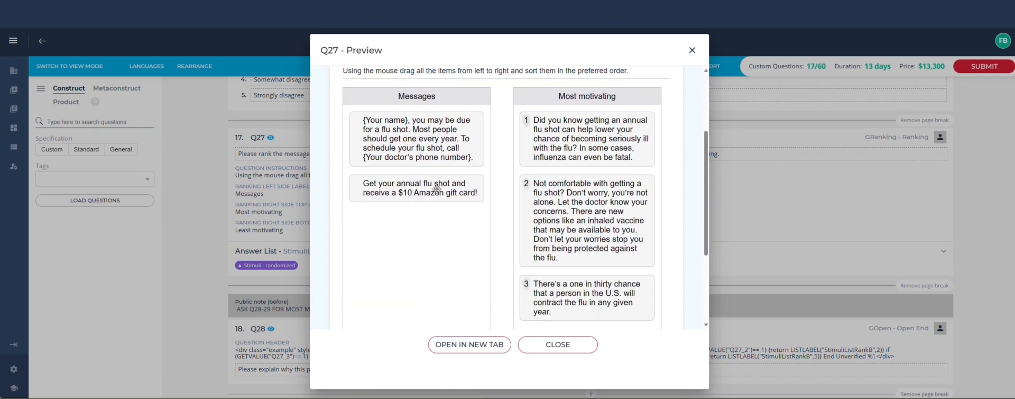
{"action": "left_click_drag", "start_coordinate": [416, 242], "coordinate": [587, 124]}
{"action": "left_click_drag", "start_coordinate": [417, 138], "coordinate": [589, 288]}
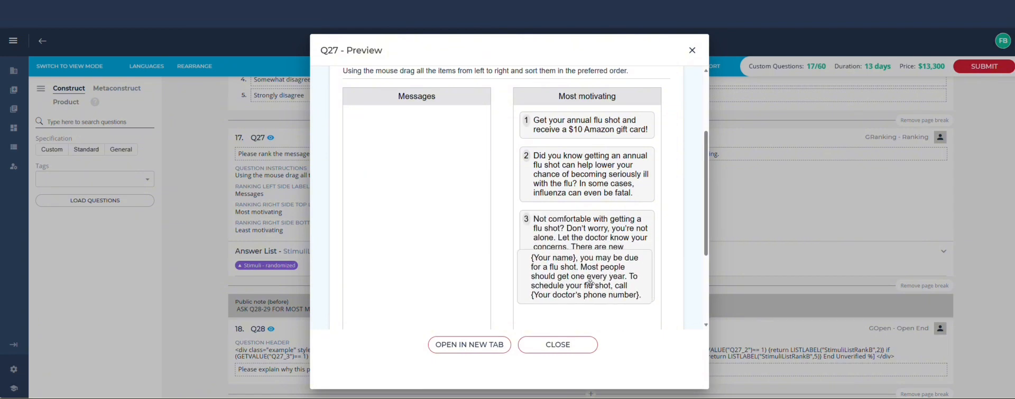
{"action": "left_click", "coordinate": [557, 345]}
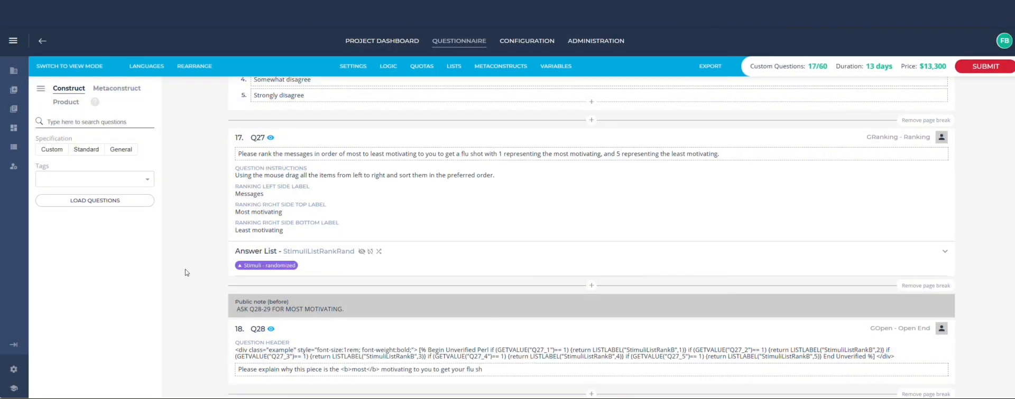
- Preview the Q26 message rating grid and close the preview
{"action": "scroll", "coordinate": [182, 233], "scroll_direction": "up", "scroll_amount": 6}
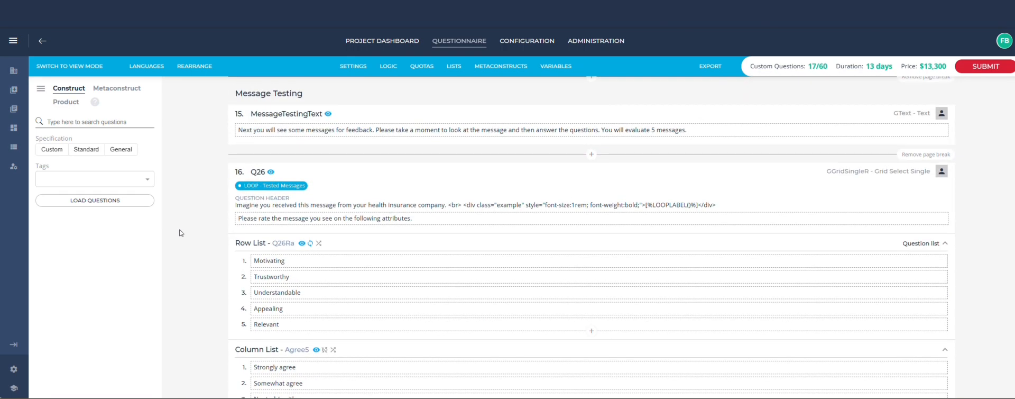
{"action": "mouse_move", "coordinate": [267, 192]}
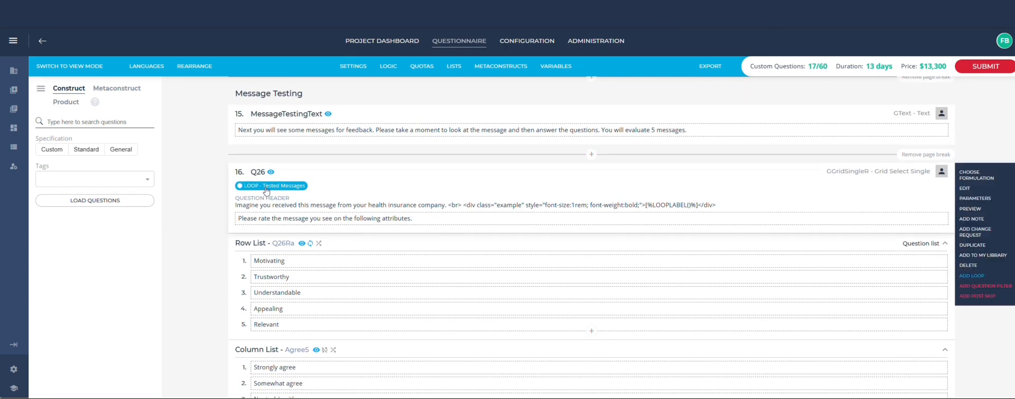
{"action": "left_click", "coordinate": [972, 209]}
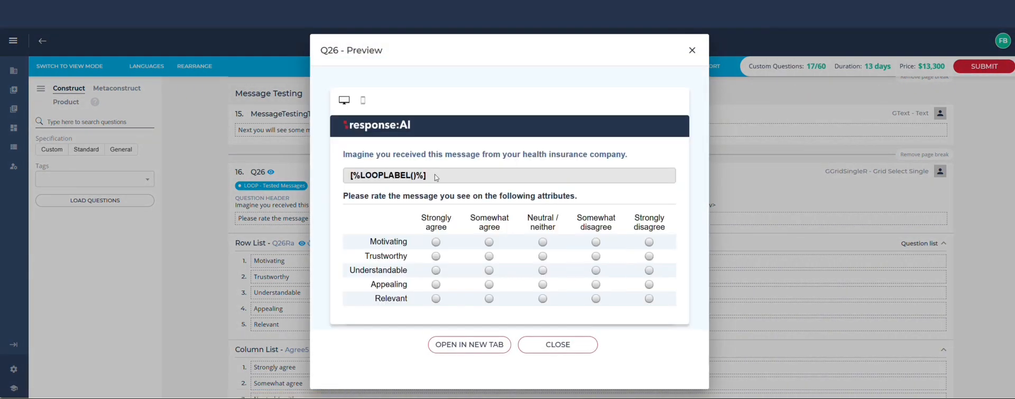
{"action": "left_click", "coordinate": [554, 346]}
- Open the insert-question dialog above the Behavior text and browse the question types available for creating new questions
{"action": "scroll", "coordinate": [324, 159], "scroll_direction": "up", "scroll_amount": 15}
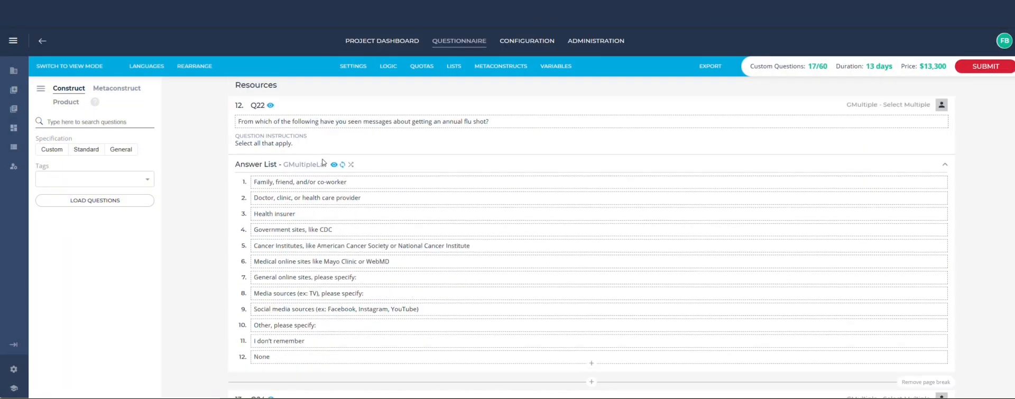
{"action": "scroll", "coordinate": [323, 162], "scroll_direction": "up", "scroll_amount": 5}
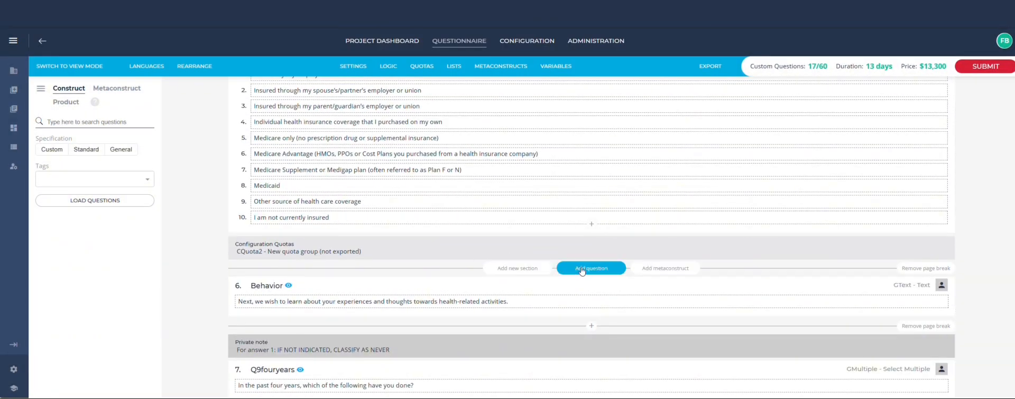
{"action": "left_click", "coordinate": [582, 271]}
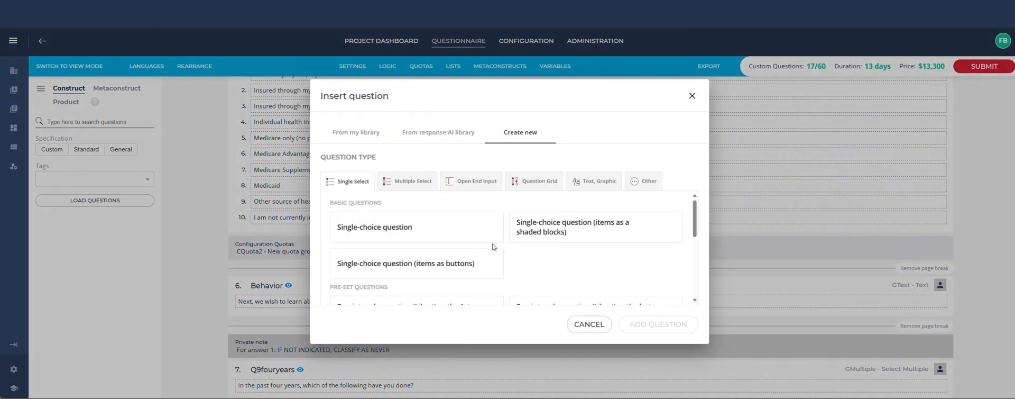
{"action": "left_click", "coordinate": [447, 236]}
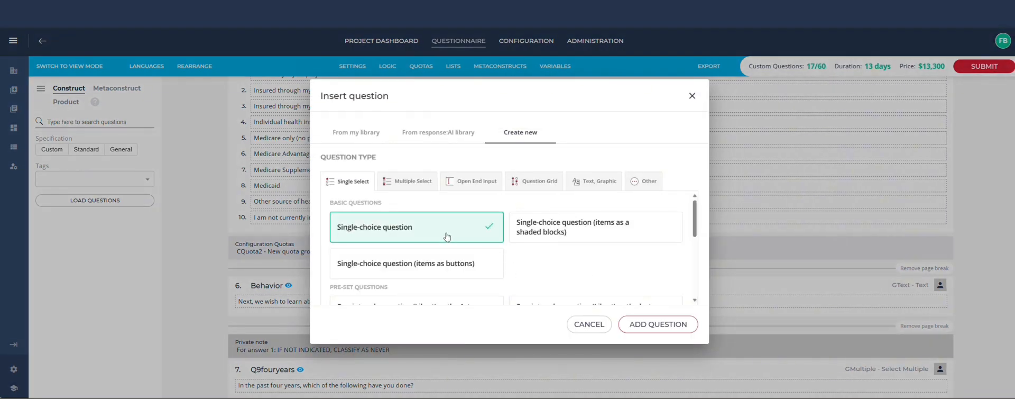
{"action": "left_click", "coordinate": [410, 183]}
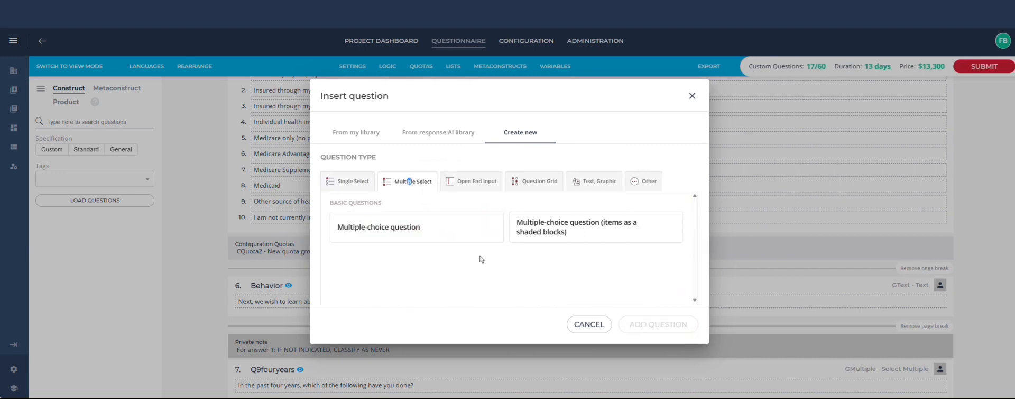
{"action": "left_click", "coordinate": [462, 183]}
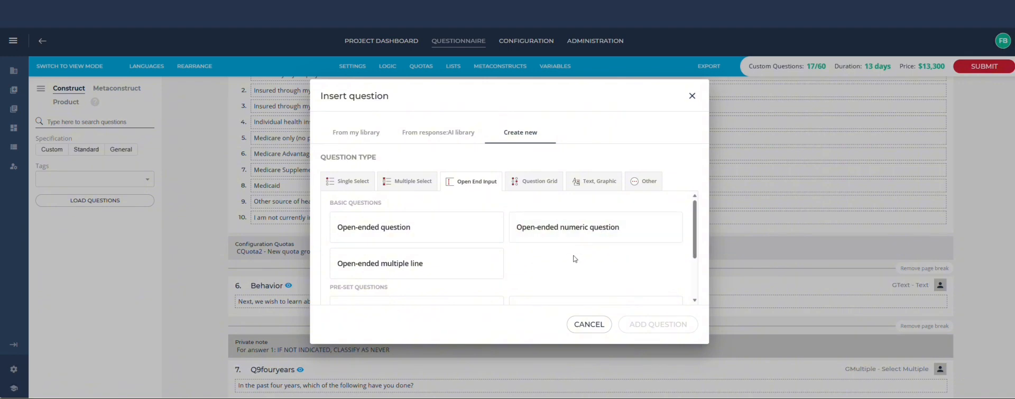
{"action": "left_click", "coordinate": [534, 182]}
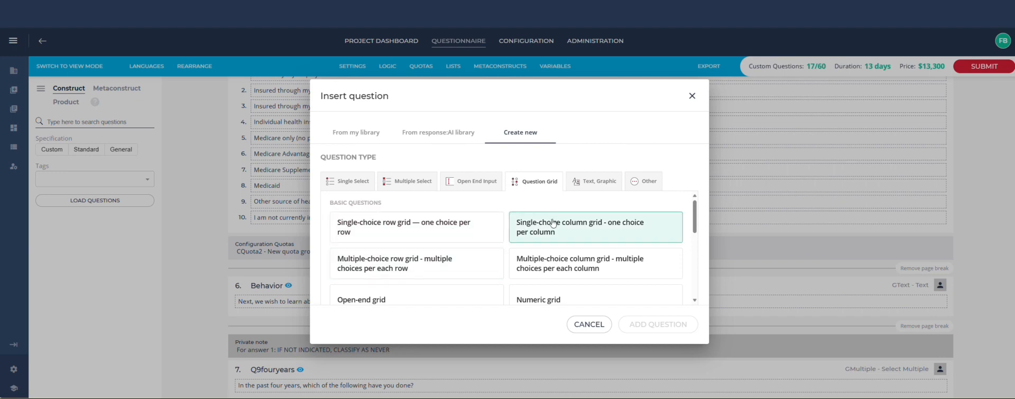
{"action": "left_click", "coordinate": [634, 181]}
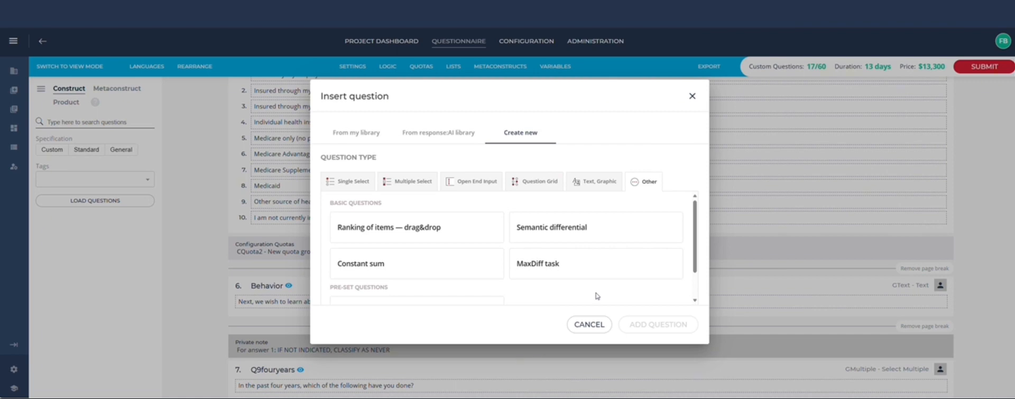
- Insert the Pests question from my library above the Behavior text
{"action": "left_click", "coordinate": [357, 133]}
{"action": "scroll", "coordinate": [503, 232], "scroll_direction": "down", "scroll_amount": 2}
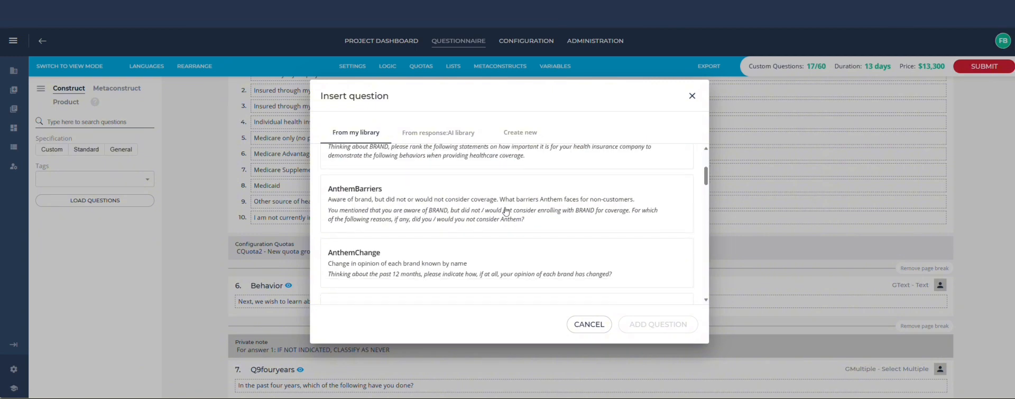
{"action": "scroll", "coordinate": [489, 248], "scroll_direction": "up", "scroll_amount": 2}
{"action": "scroll", "coordinate": [489, 248], "scroll_direction": "down", "scroll_amount": 5}
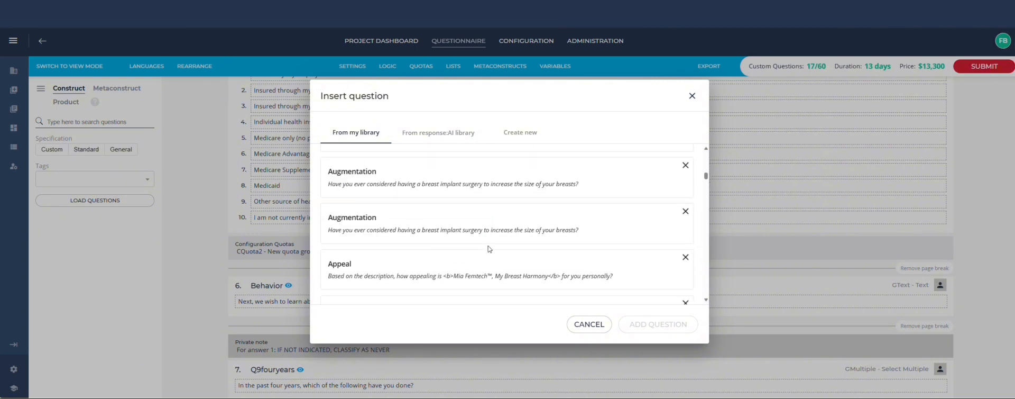
{"action": "scroll", "coordinate": [435, 267], "scroll_direction": "up", "scroll_amount": 3}
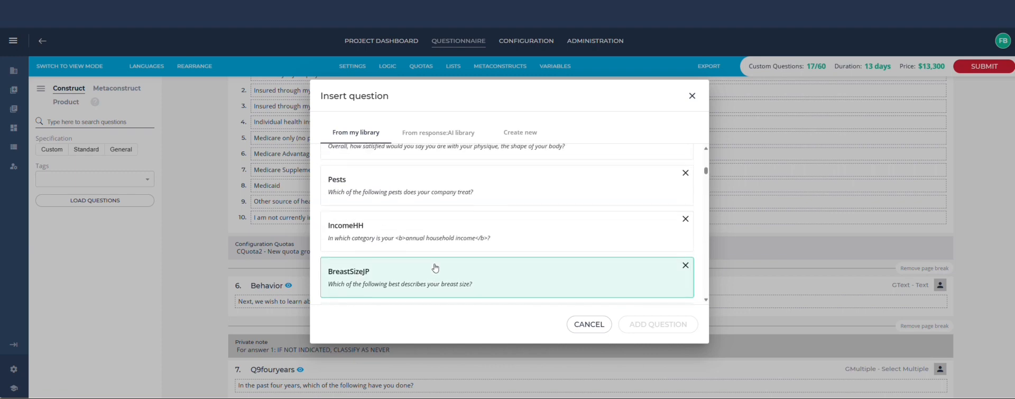
{"action": "scroll", "coordinate": [436, 267], "scroll_direction": "up", "scroll_amount": 1}
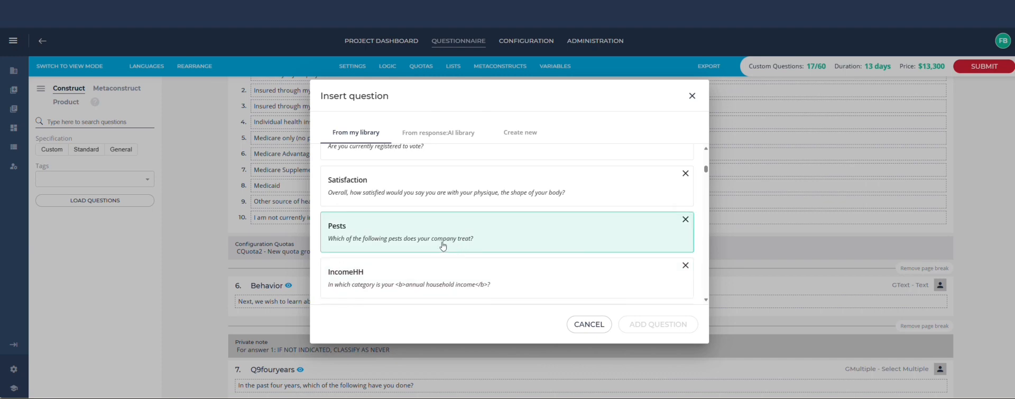
{"action": "left_click", "coordinate": [436, 244]}
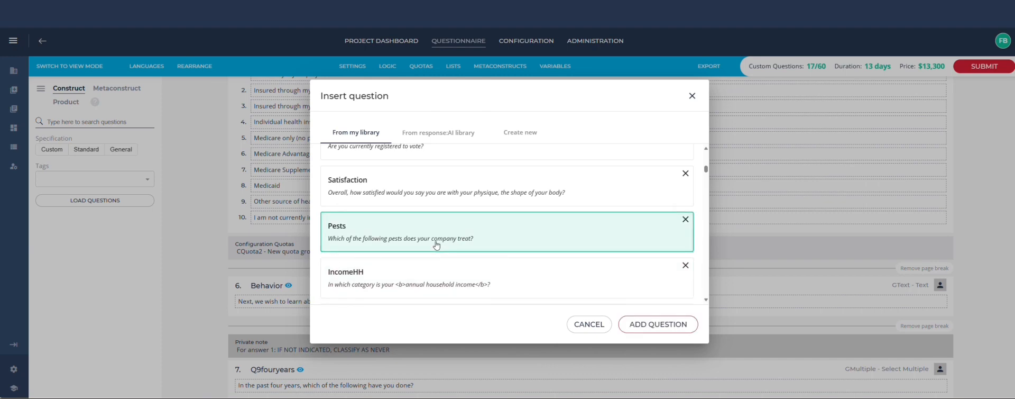
{"action": "left_click", "coordinate": [645, 327]}
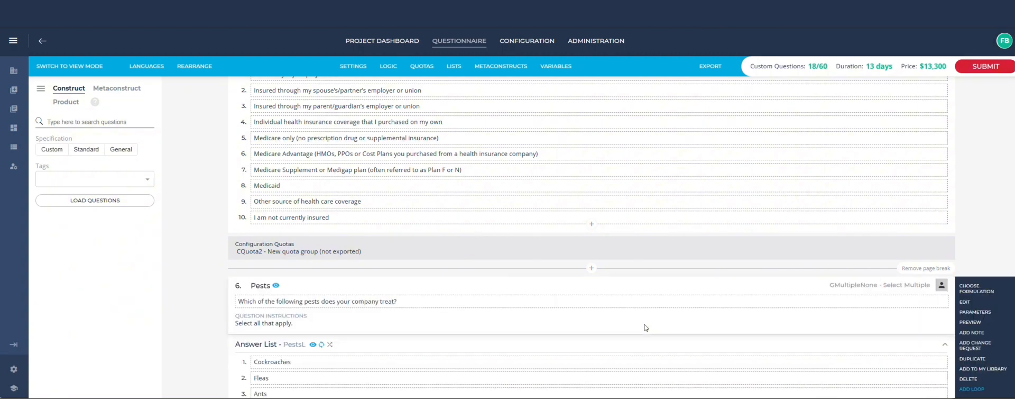
- Open the Pests answer list editor and turn off the required other response for the Other pests item
{"action": "scroll", "coordinate": [584, 314], "scroll_direction": "down", "scroll_amount": 2}
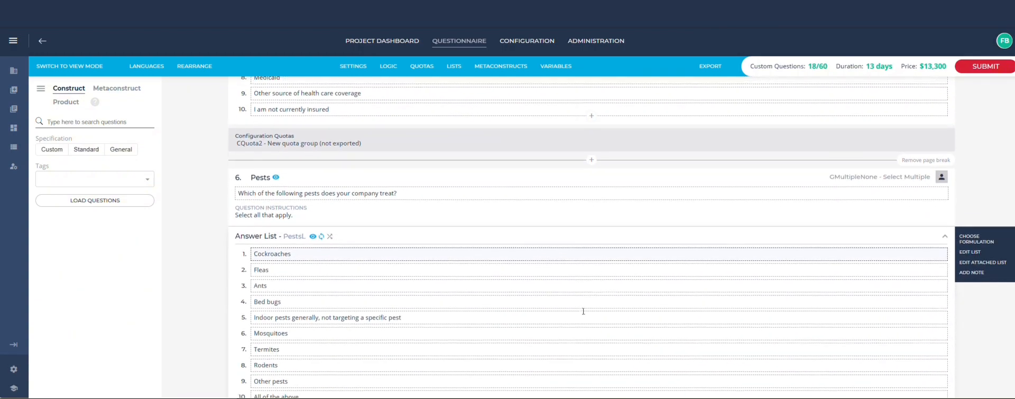
{"action": "scroll", "coordinate": [584, 311], "scroll_direction": "down", "scroll_amount": 1}
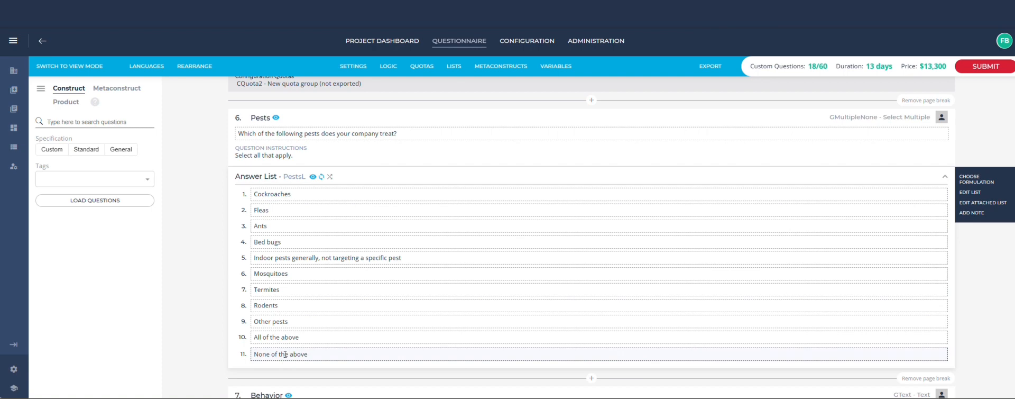
{"action": "left_click", "coordinate": [985, 202]}
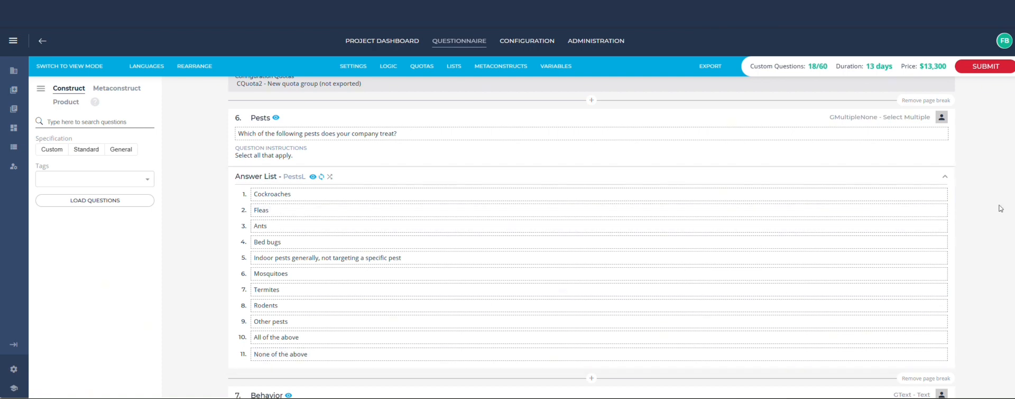
{"action": "scroll", "coordinate": [521, 185], "scroll_direction": "down", "scroll_amount": 5}
{"action": "scroll", "coordinate": [521, 185], "scroll_direction": "down", "scroll_amount": 5}
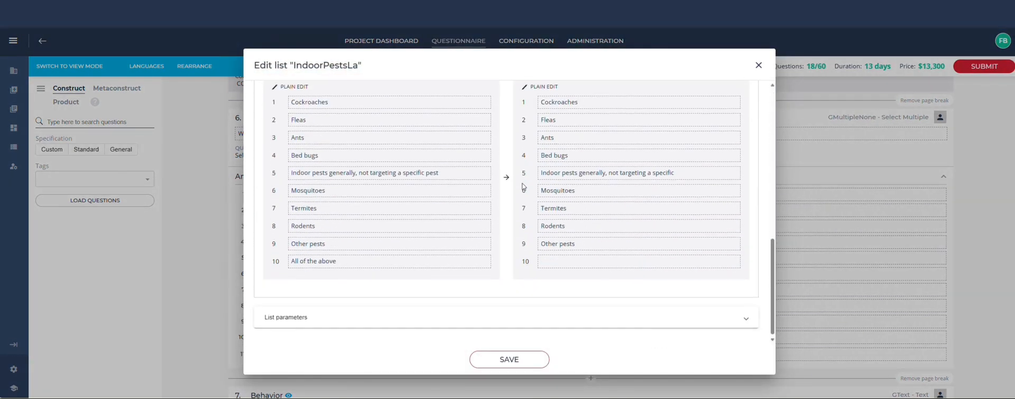
{"action": "left_click", "coordinate": [498, 311]}
{"action": "scroll", "coordinate": [495, 310], "scroll_direction": "down", "scroll_amount": 2}
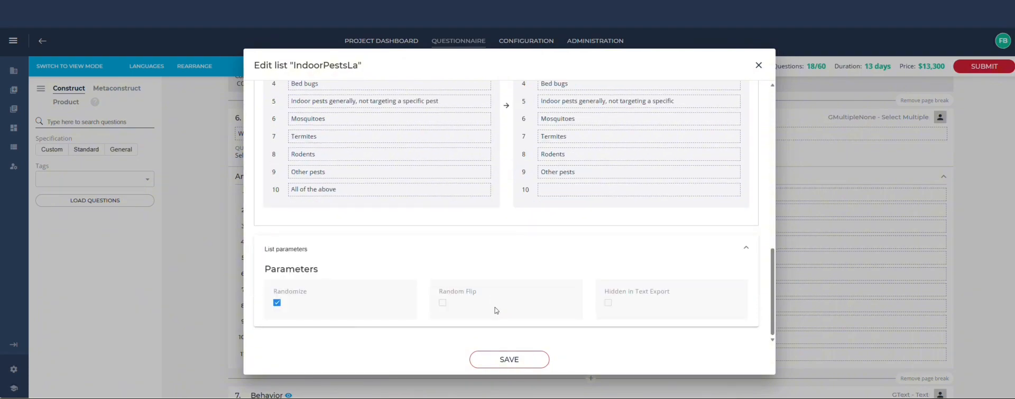
{"action": "scroll", "coordinate": [408, 274], "scroll_direction": "up", "scroll_amount": 5}
{"action": "scroll", "coordinate": [407, 275], "scroll_direction": "up", "scroll_amount": 6}
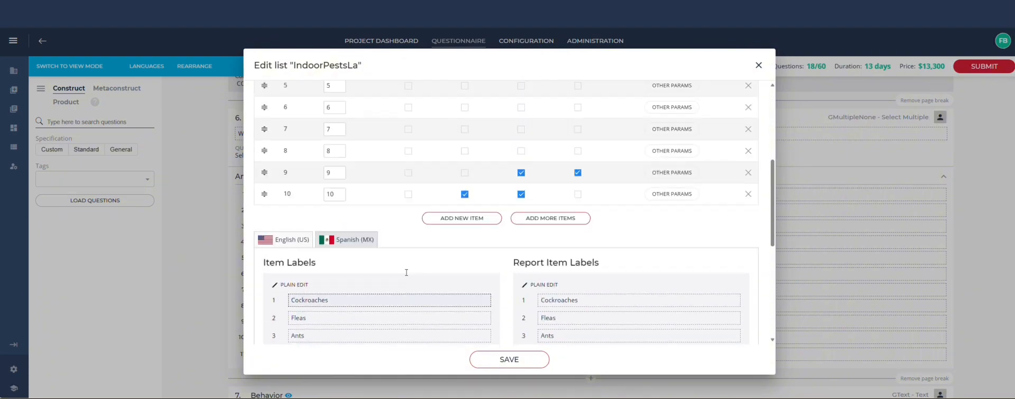
{"action": "scroll", "coordinate": [407, 274], "scroll_direction": "down", "scroll_amount": 8}
{"action": "scroll", "coordinate": [407, 275], "scroll_direction": "down", "scroll_amount": 2}
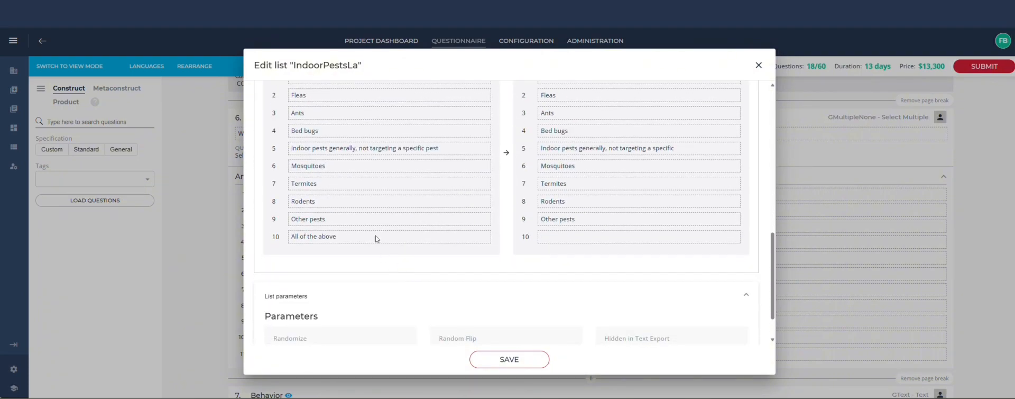
{"action": "scroll", "coordinate": [330, 242], "scroll_direction": "up", "scroll_amount": 6}
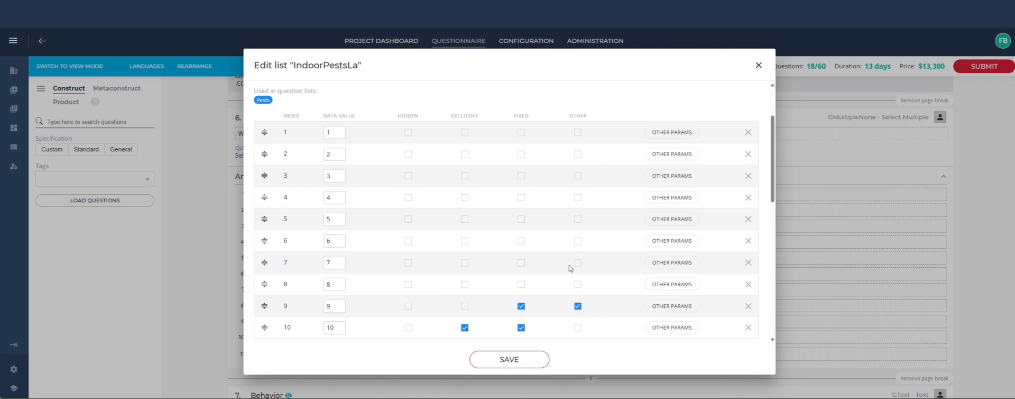
{"action": "left_click", "coordinate": [665, 307]}
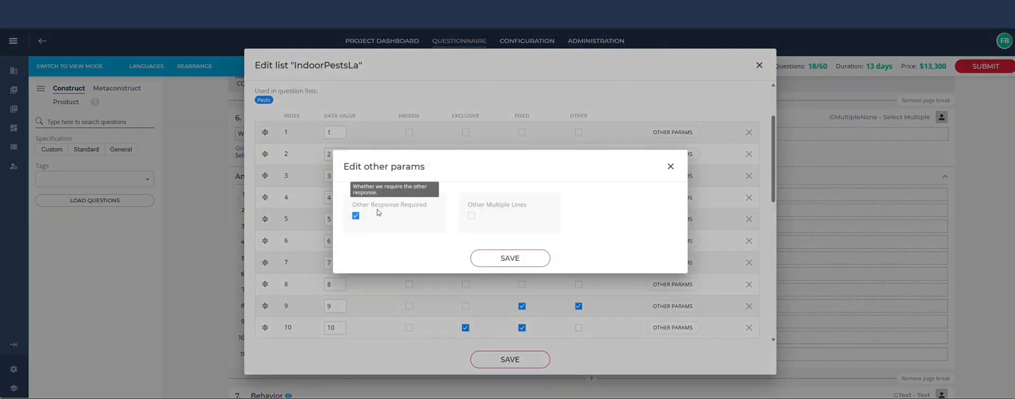
{"action": "left_click", "coordinate": [356, 215]}
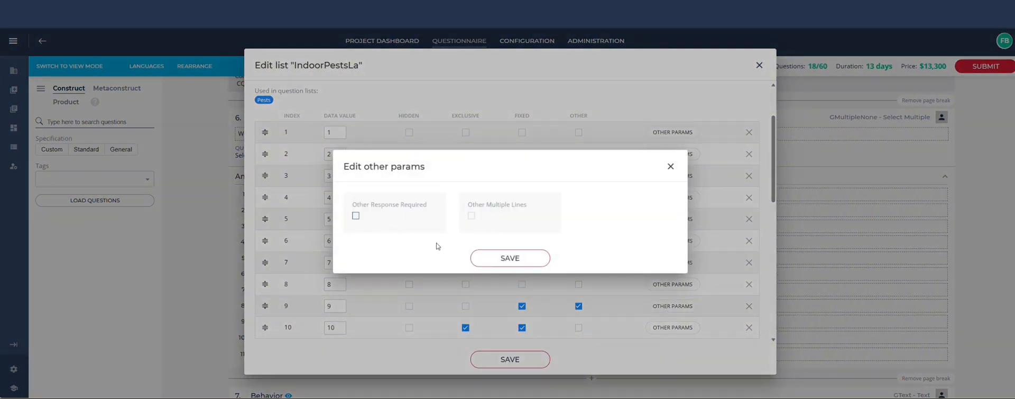
{"action": "left_click", "coordinate": [516, 258]}
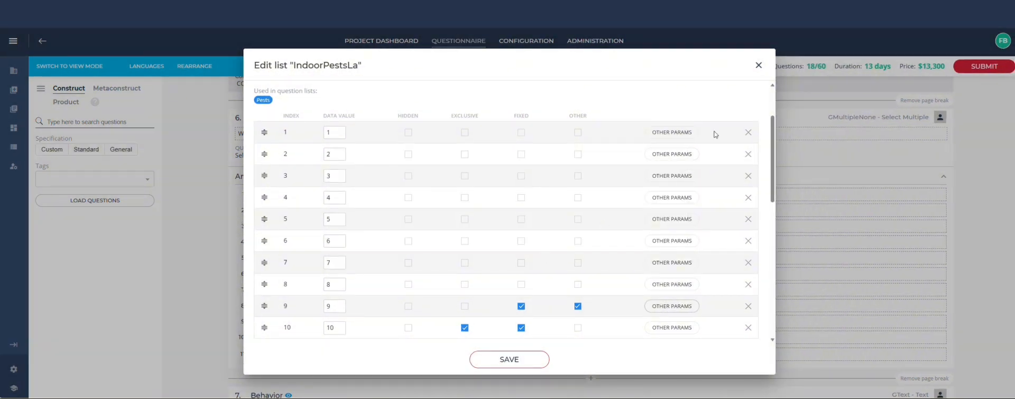
- Close the list editor and delete the Pests question from the questionnaire
{"action": "left_click", "coordinate": [758, 65]}
{"action": "key", "text": "Delete"}
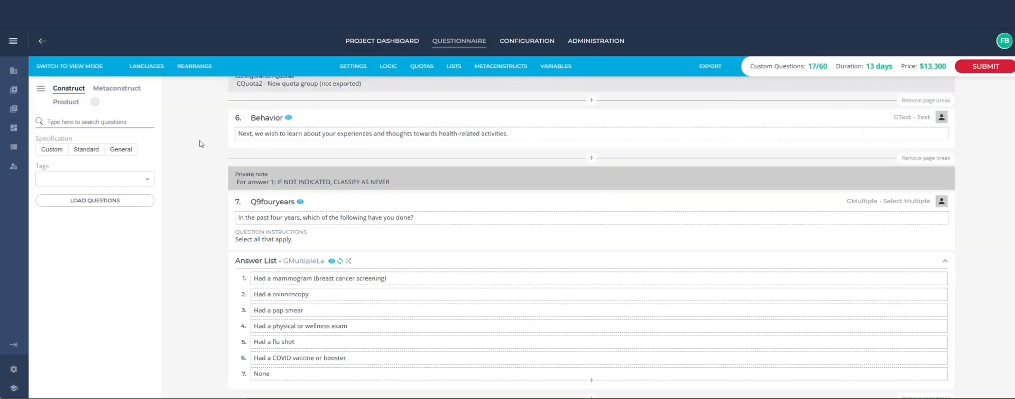
- Export the questionnaire as a DOCX file and open the exported document
{"action": "left_click", "coordinate": [711, 67]}
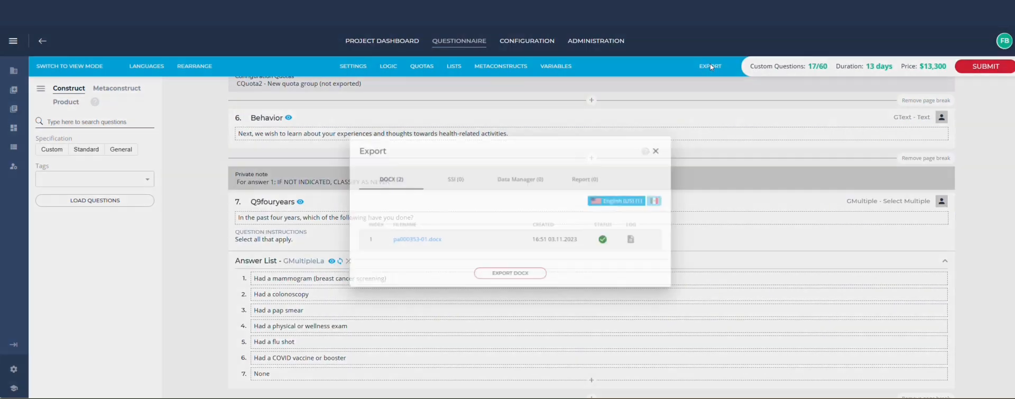
{"action": "left_click", "coordinate": [413, 247]}
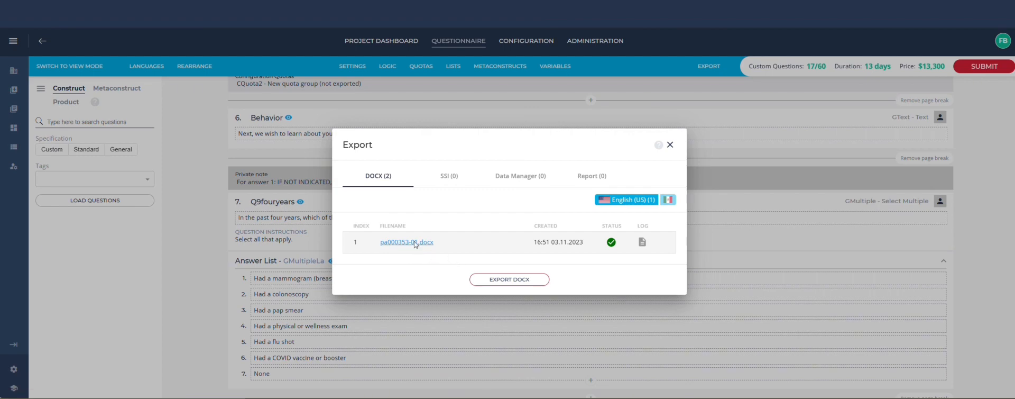
{"action": "left_click", "coordinate": [901, 61]}
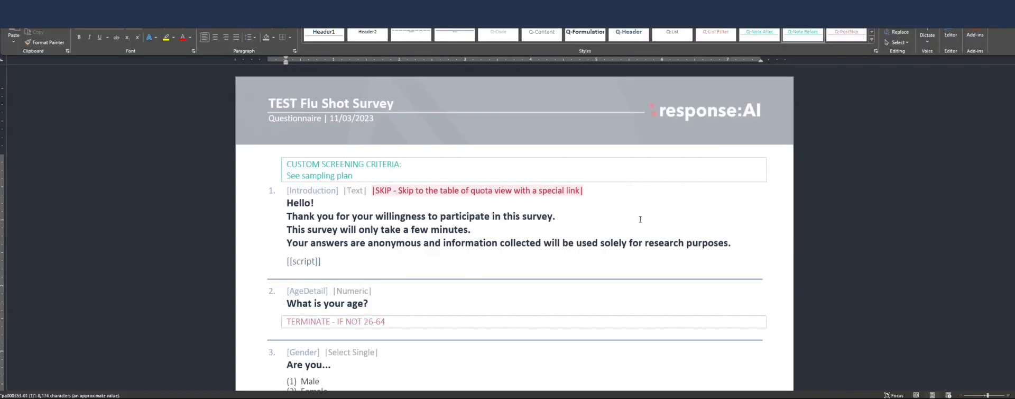
- Scroll through the exported questionnaire document to review its questions
{"action": "scroll", "coordinate": [626, 225], "scroll_direction": "down", "scroll_amount": 15}
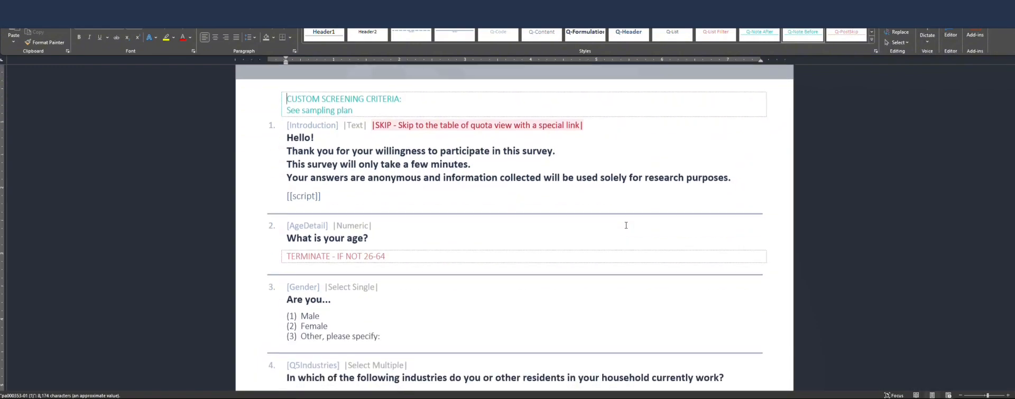
{"action": "scroll", "coordinate": [626, 224], "scroll_direction": "down", "scroll_amount": 15}
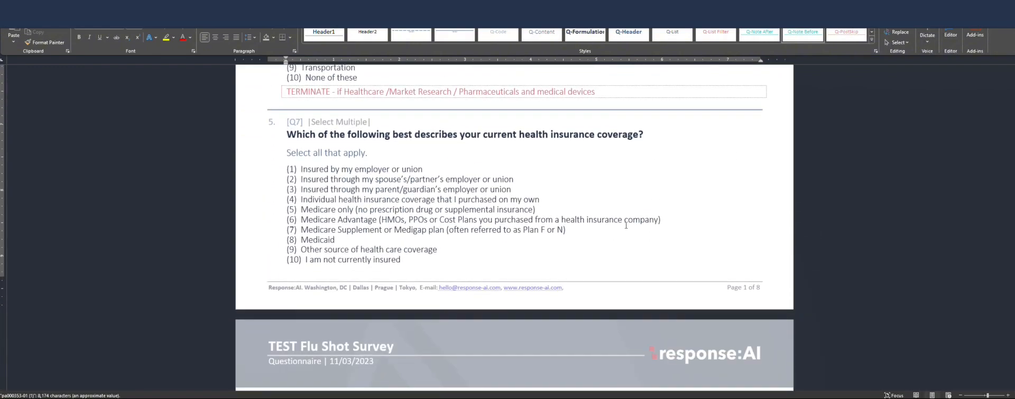
{"action": "scroll", "coordinate": [626, 224], "scroll_direction": "down", "scroll_amount": 10}
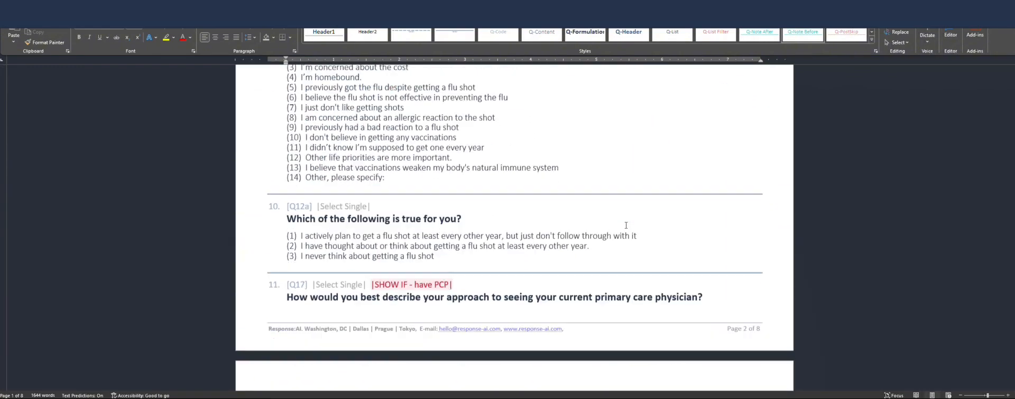
{"action": "scroll", "coordinate": [626, 224], "scroll_direction": "up", "scroll_amount": 6}
{"action": "scroll", "coordinate": [626, 225], "scroll_direction": "down", "scroll_amount": 3}
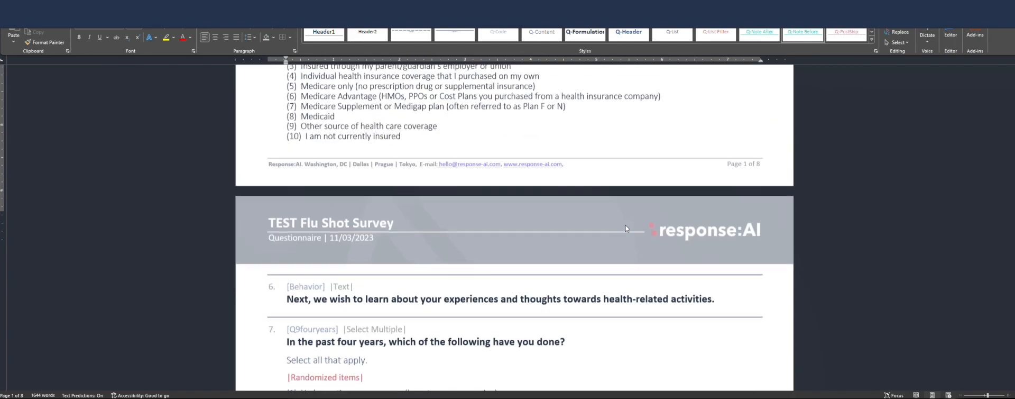
{"action": "scroll", "coordinate": [626, 225], "scroll_direction": "up", "scroll_amount": 20}
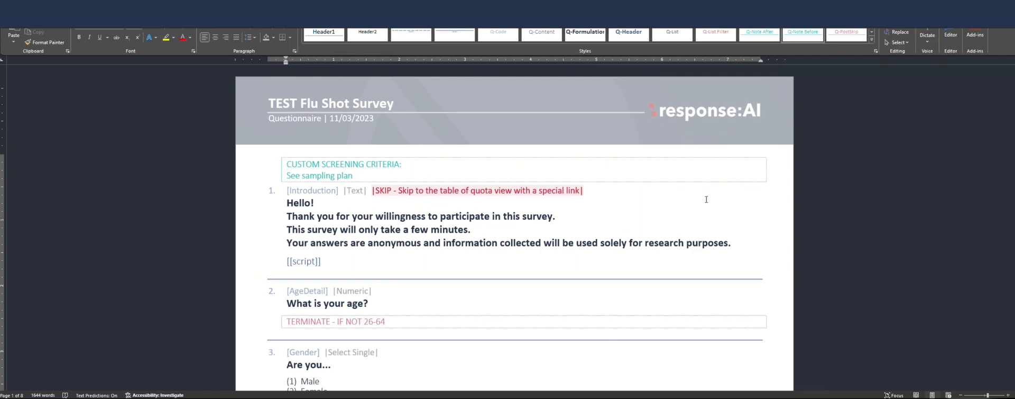
- Switch back to the browser and submit the TEST Flu Shot Survey project
{"action": "key", "text": "alt+Tab"}
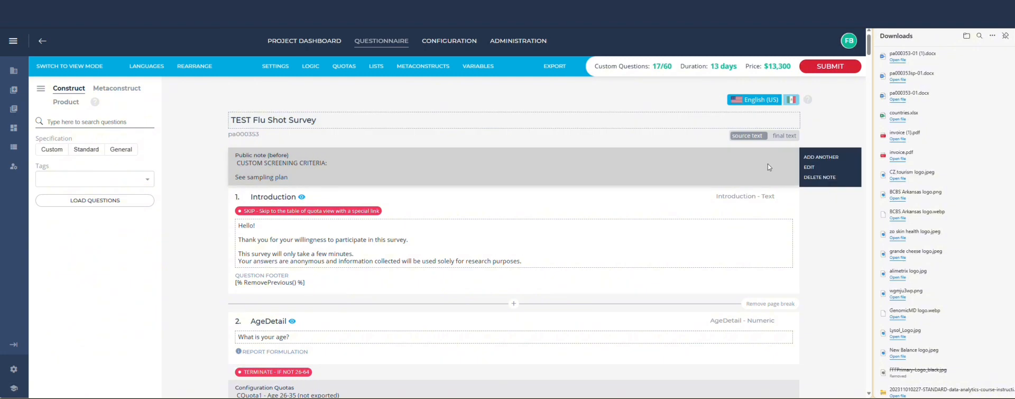
{"action": "left_click", "coordinate": [825, 69]}
{"action": "left_click", "coordinate": [390, 243]}
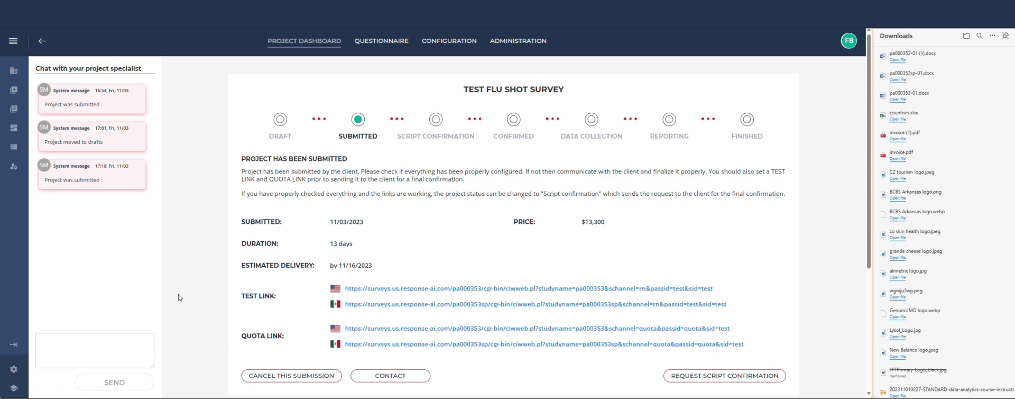
- Open the projects list and filter it to projects with Data collection status
{"action": "left_click", "coordinate": [14, 42]}
{"action": "left_click", "coordinate": [35, 71]}
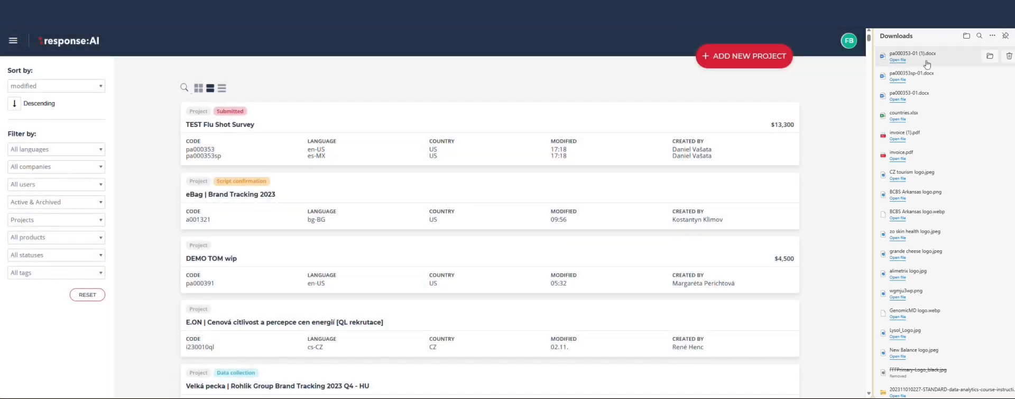
{"action": "left_click", "coordinate": [62, 255]}
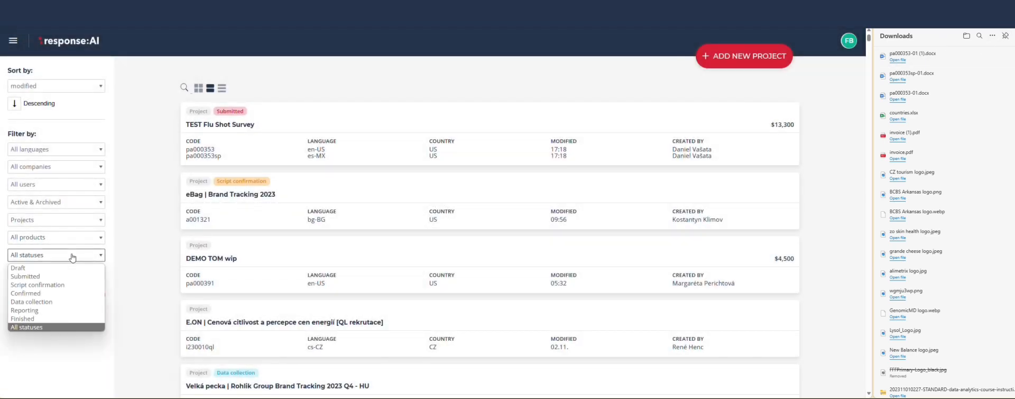
{"action": "left_click", "coordinate": [43, 306]}
- Search the projects for zand and open the Zandan | Austin Community Survey 2024 project
{"action": "left_click", "coordinate": [184, 88]}
{"action": "type", "text": "z"}
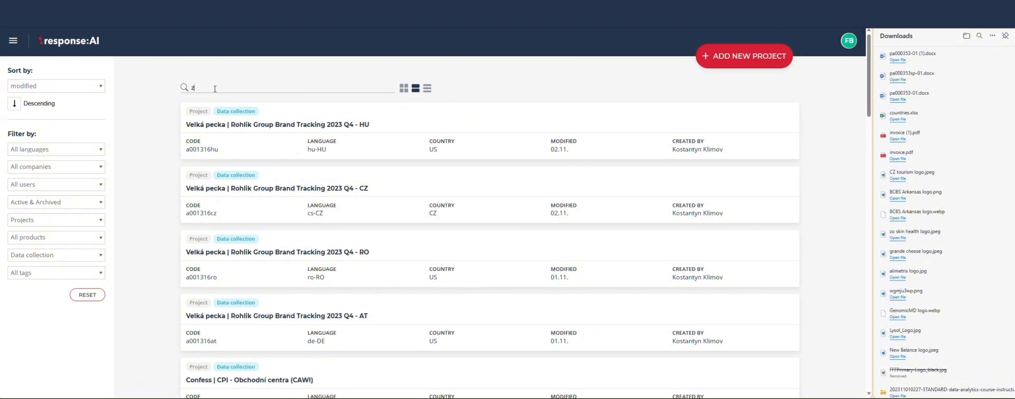
{"action": "type", "text": "and"}
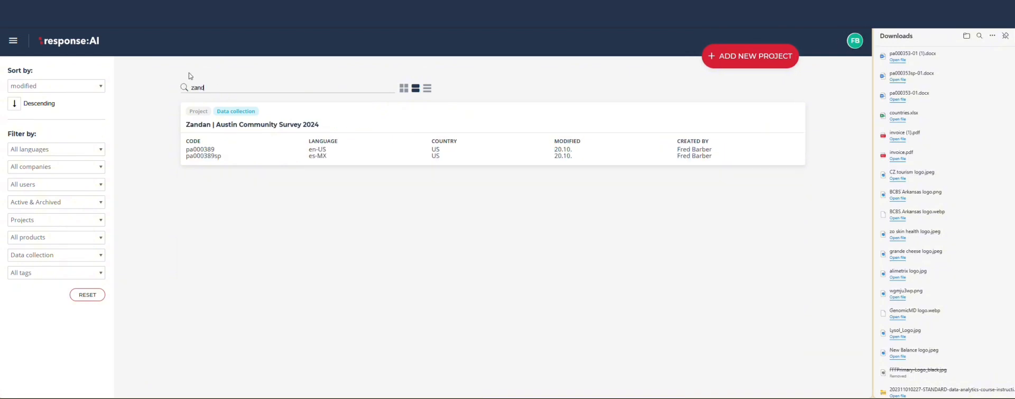
{"action": "left_click", "coordinate": [255, 125]}
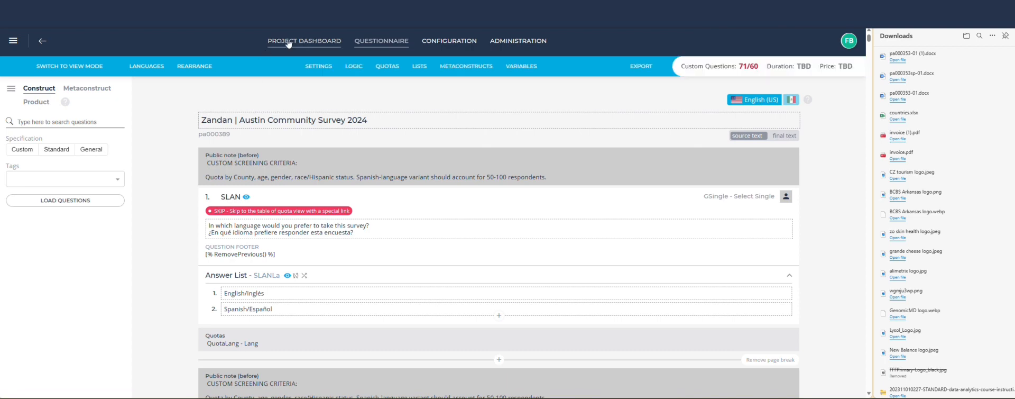
- Open the project dashboard's English test link and try the language question, picking an answer and advancing
{"action": "left_click", "coordinate": [318, 45]}
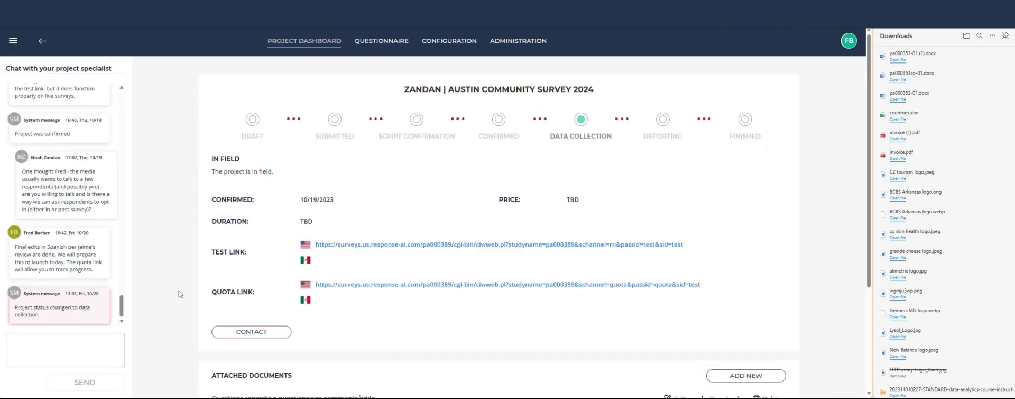
{"action": "left_click", "coordinate": [437, 245]}
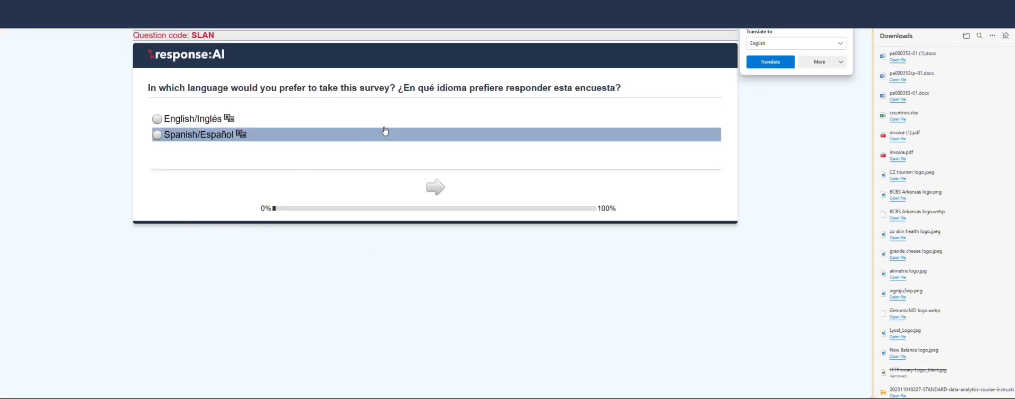
{"action": "left_click", "coordinate": [195, 135]}
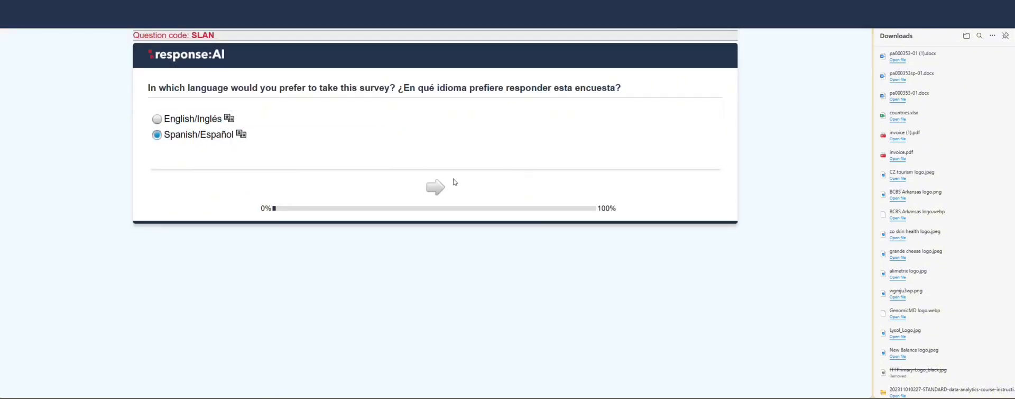
{"action": "left_click", "coordinate": [429, 188]}
{"action": "left_click", "coordinate": [425, 200]}
{"action": "left_click", "coordinate": [207, 120]}
{"action": "left_click", "coordinate": [431, 191]}
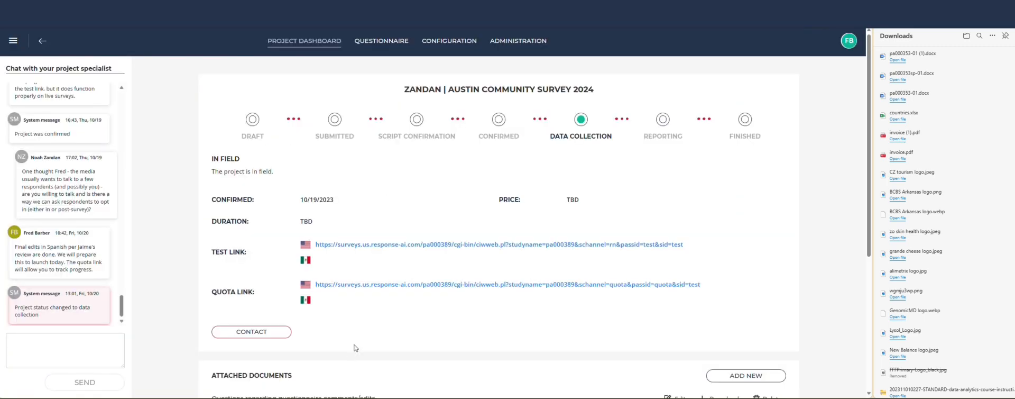
- Open the English quota link to view the quotas overview
{"action": "left_click", "coordinate": [364, 286]}
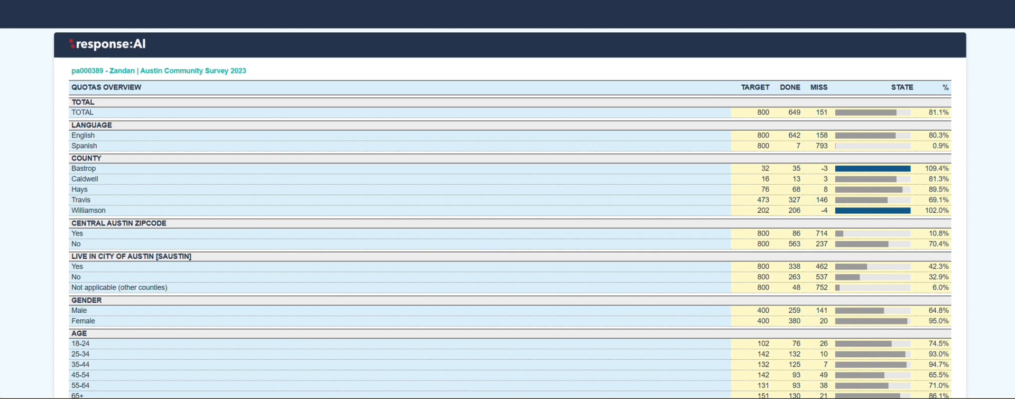
- Switch to the response:AI website tab and scroll to its contact section
{"action": "key", "text": "ctrl+shift+Tab"}
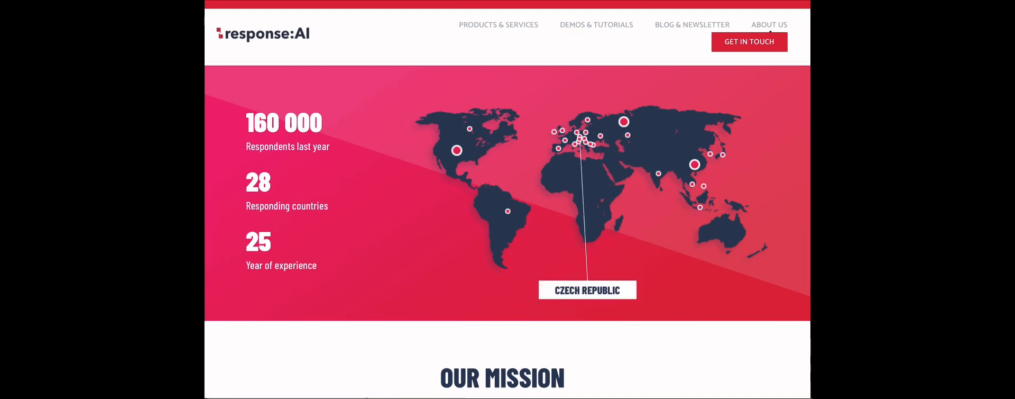
{"action": "scroll", "coordinate": [507, 211], "scroll_direction": "down", "scroll_amount": 5}
{"action": "scroll", "coordinate": [508, 211], "scroll_direction": "down", "scroll_amount": 1}
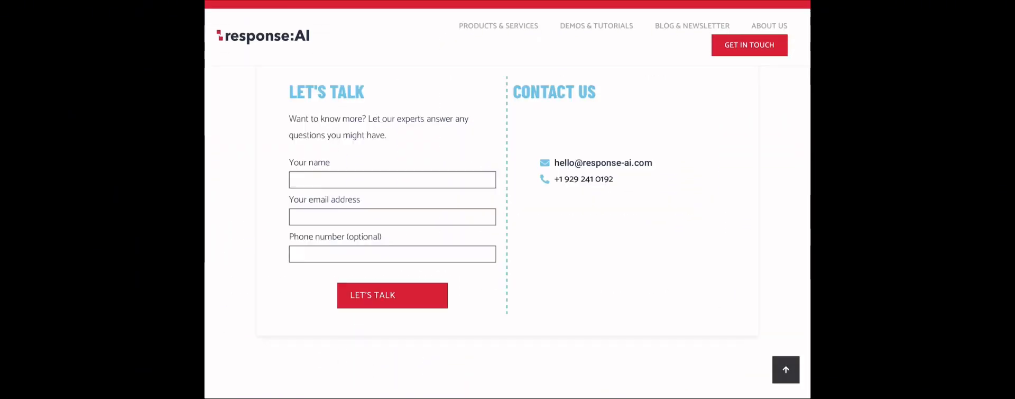
{"action": "scroll", "coordinate": [508, 211], "scroll_direction": "up", "scroll_amount": 1}
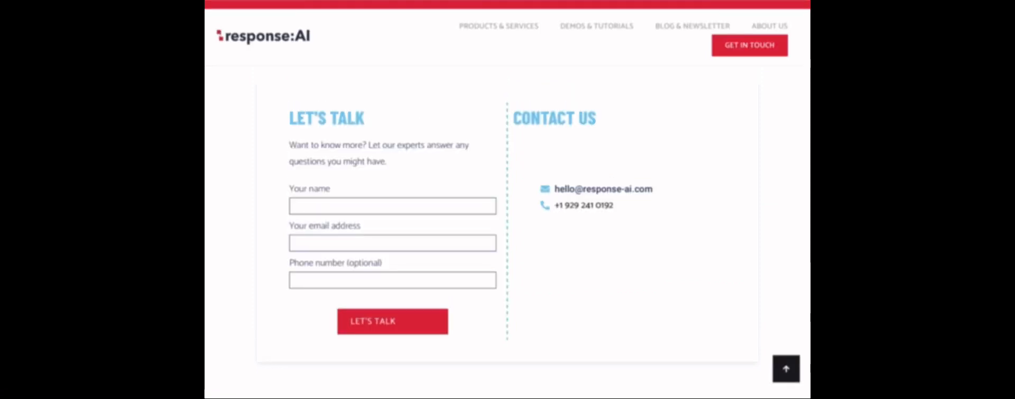